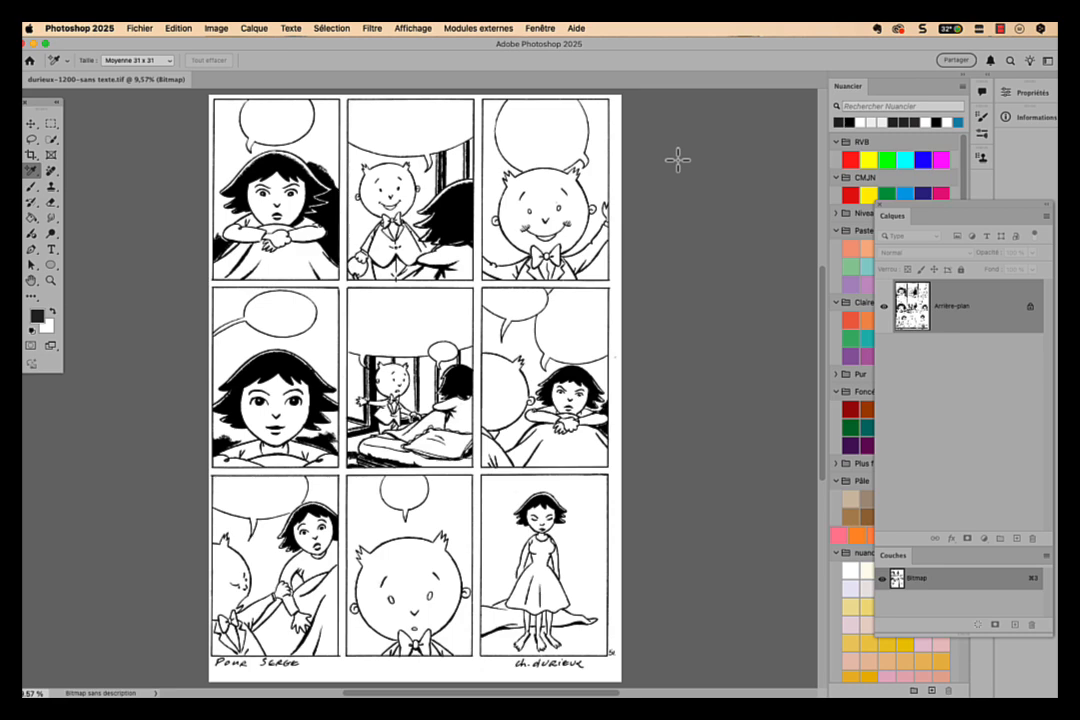
# - Load the Bitmap channel as a selection and invert it so the black line art is selected
pyautogui.click(978, 626)
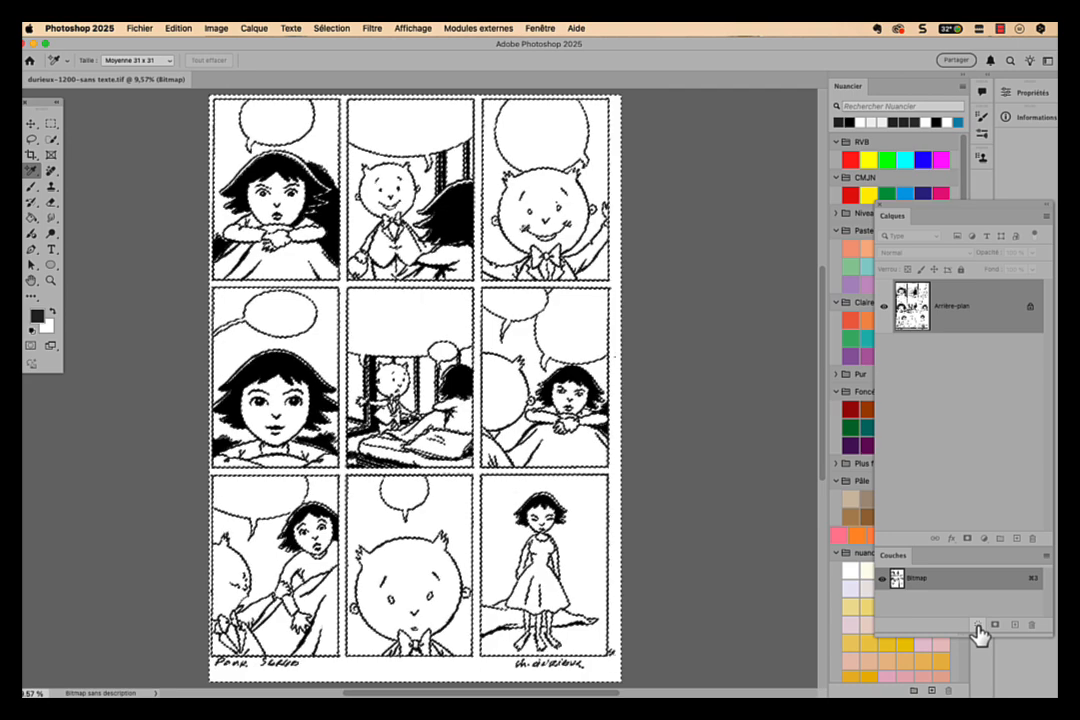
pyautogui.click(332, 28)
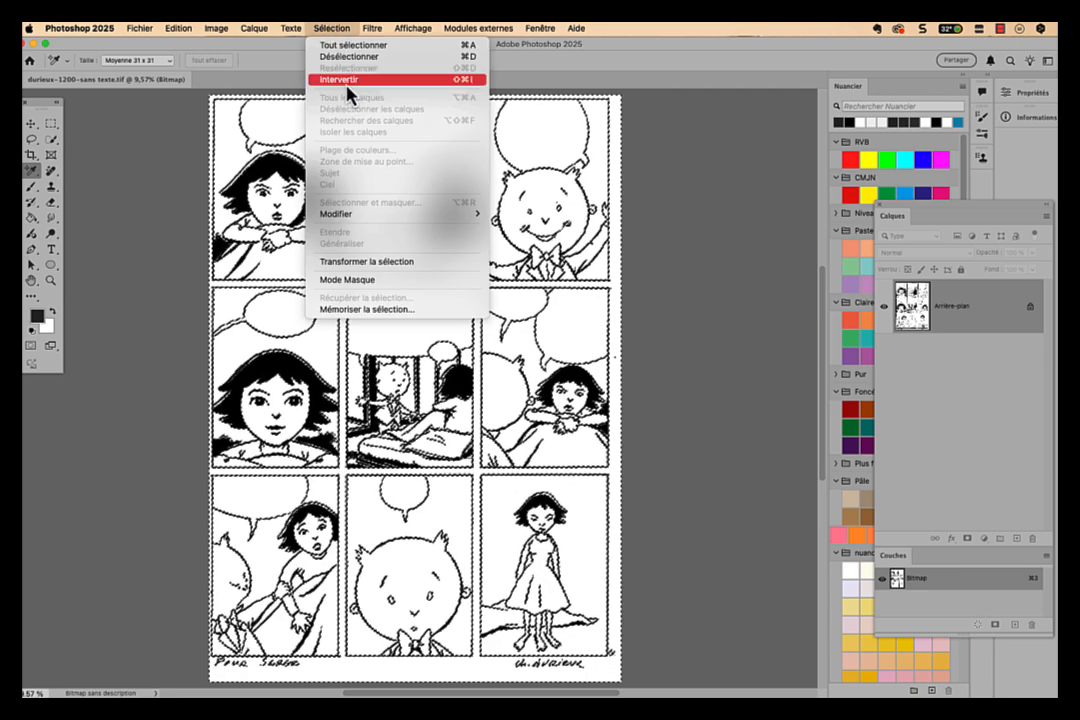
pyautogui.click(347, 84)
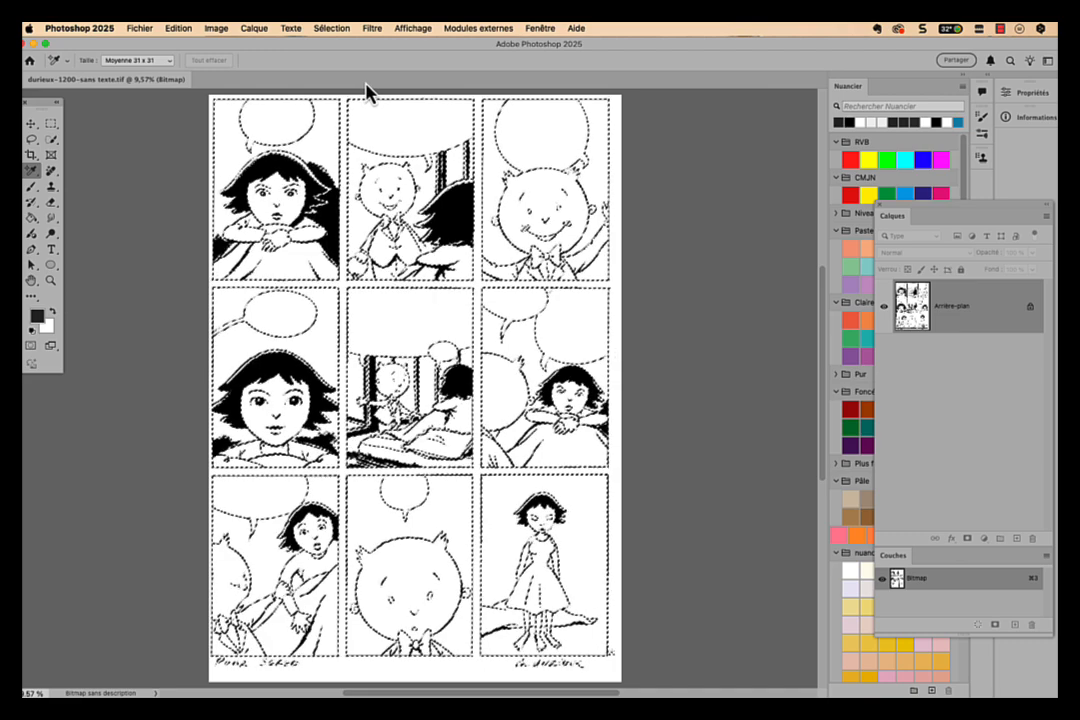
# - Convert the bitmap image to grayscale mode (Niveaux de gris)
pyautogui.click(211, 30)
pyautogui.moveTo(323, 51)
pyautogui.click(455, 57)
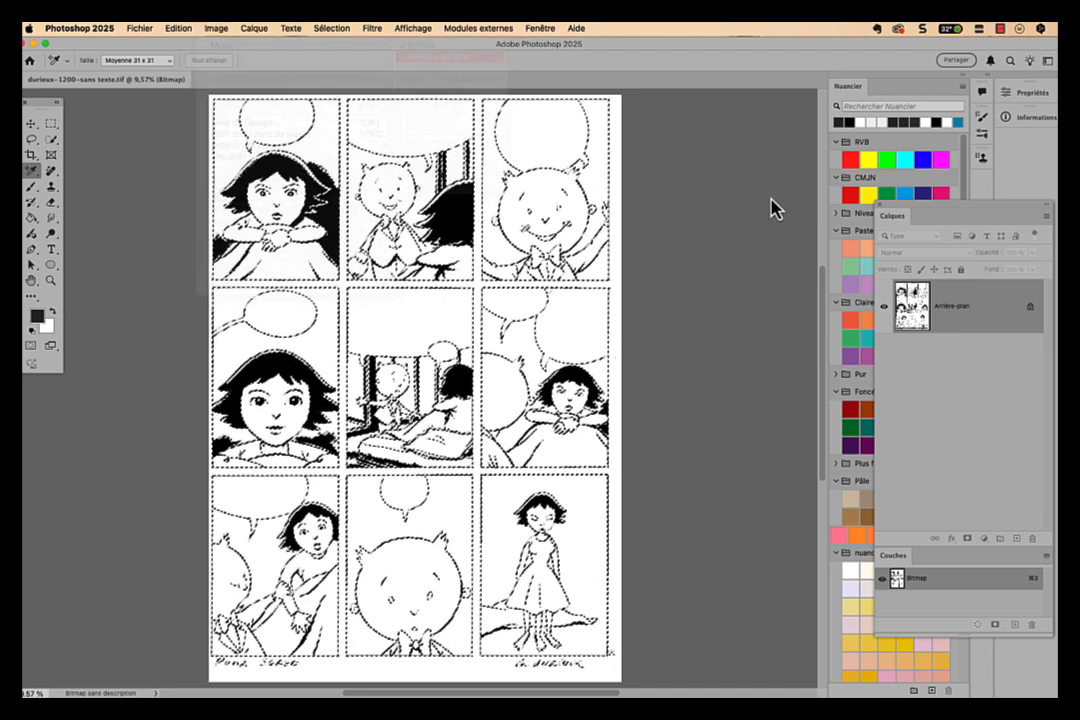
pyautogui.click(467, 185)
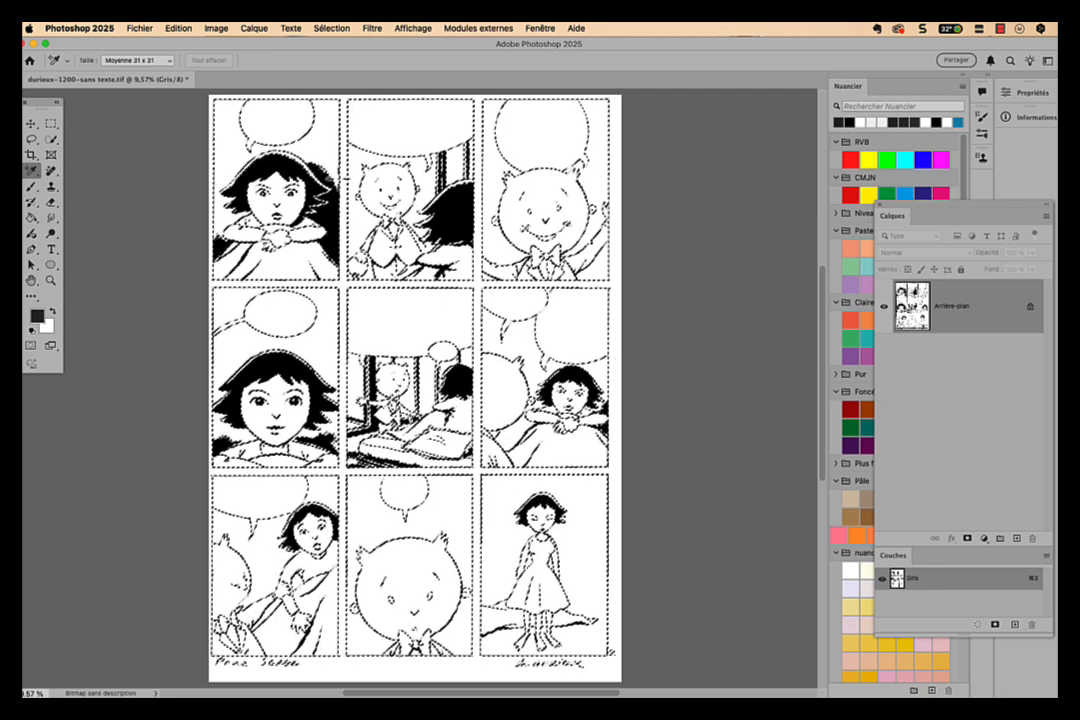
# - Convert the image to CMYK mode (Couleurs CMJN) with the ISO Coated v2 300% (ECI) profile and show all the channels
pyautogui.click(217, 28)
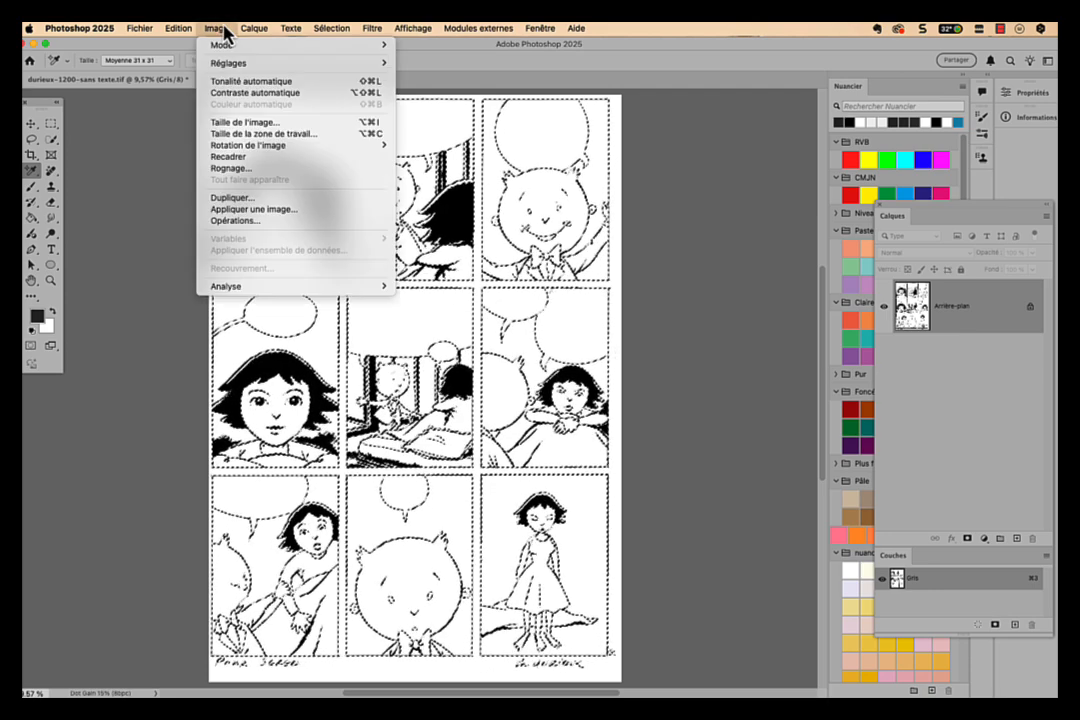
pyautogui.moveTo(370, 48)
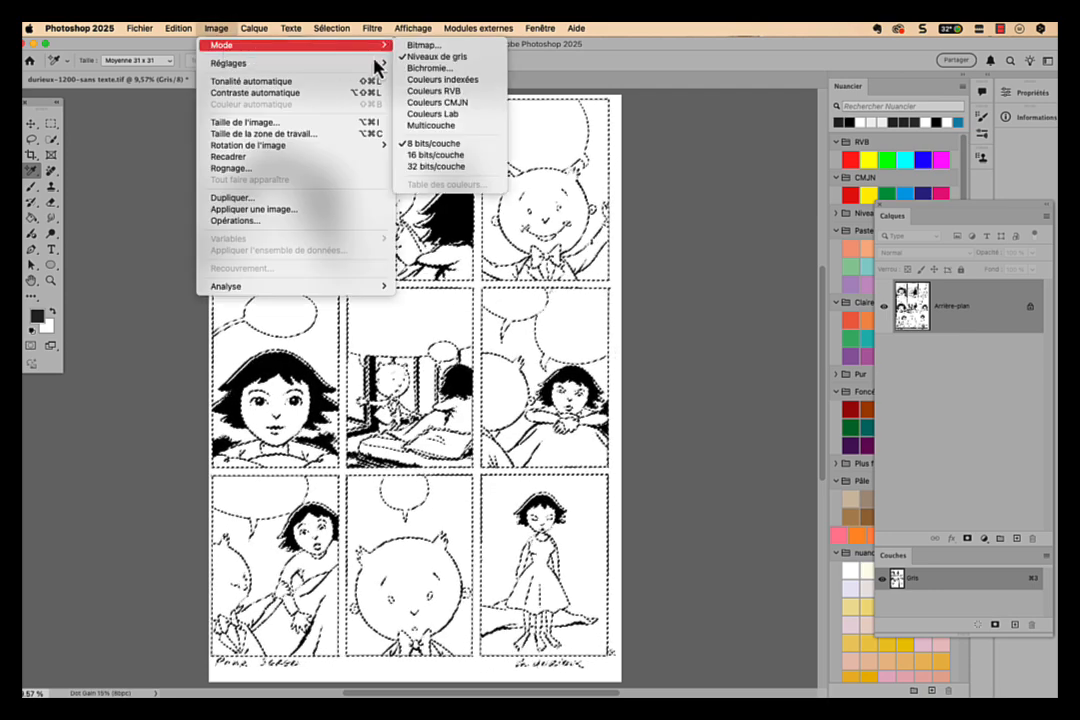
pyautogui.click(500, 103)
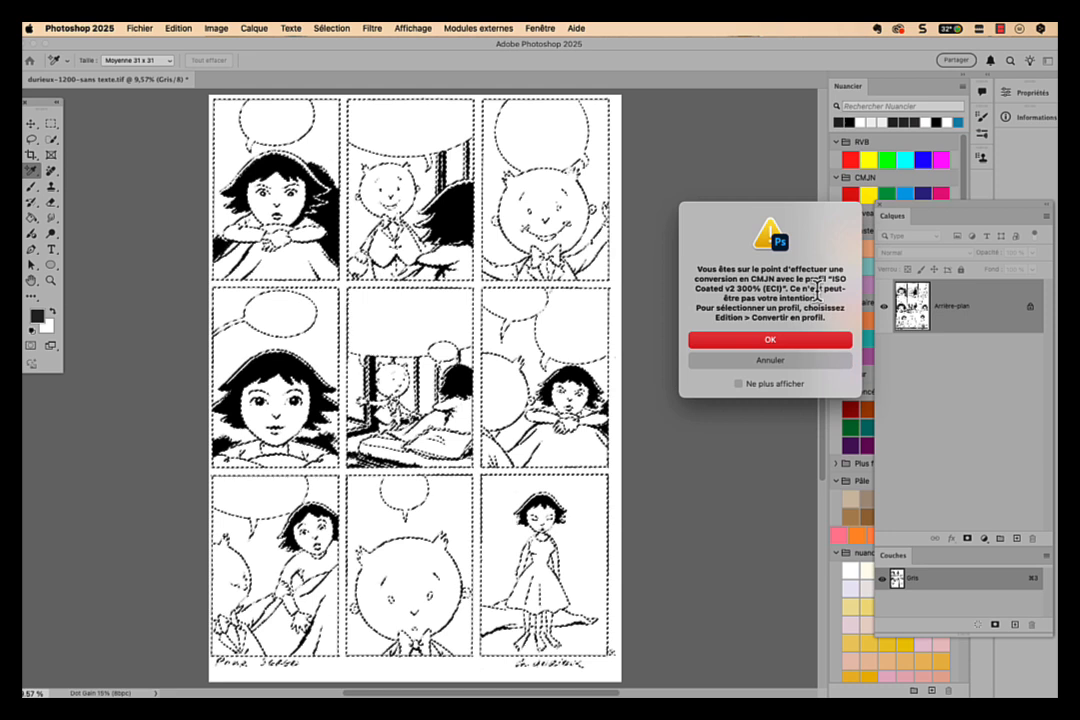
pyautogui.click(829, 343)
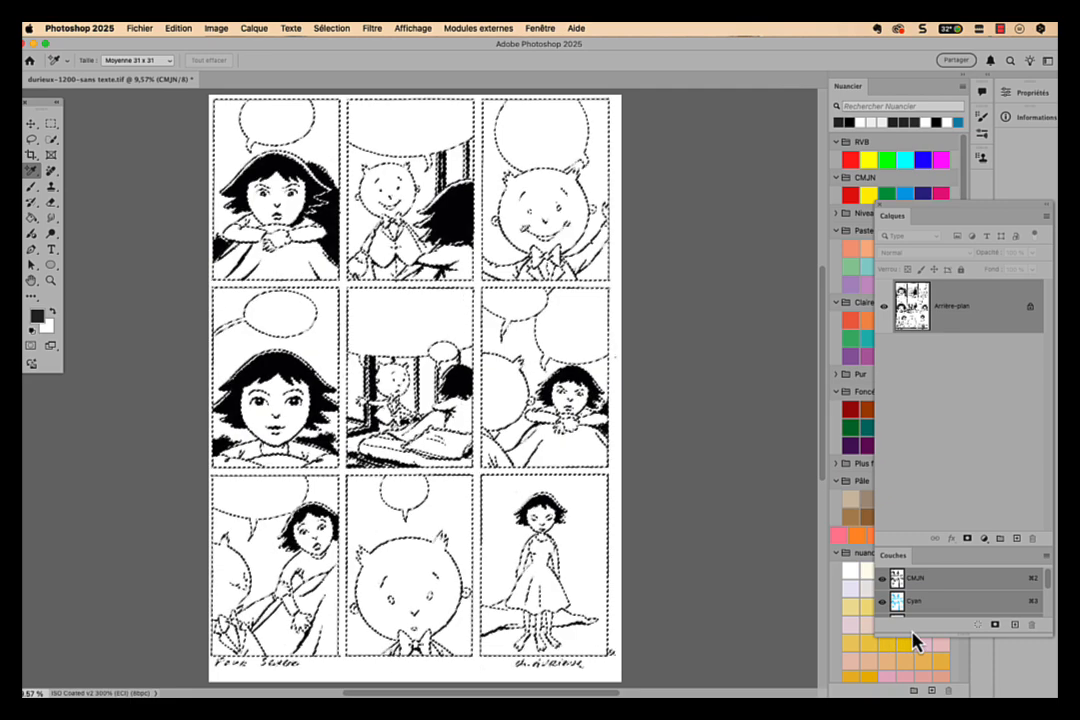
pyautogui.moveTo(912, 636); pyautogui.dragTo(912, 693)
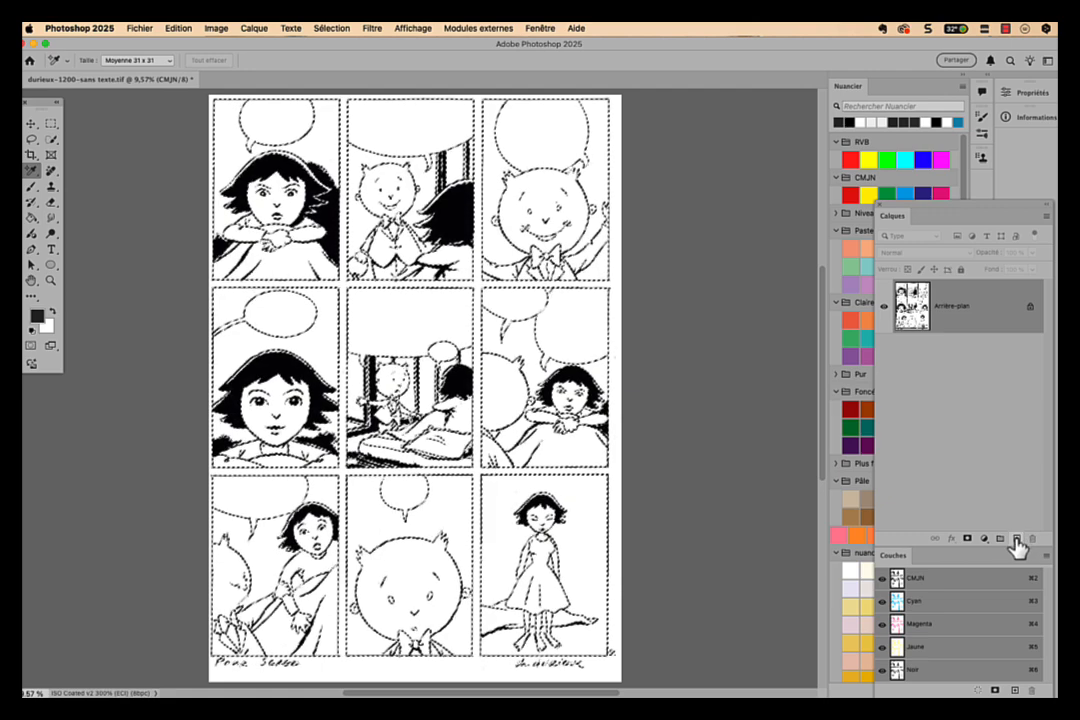
# - Create a new layer and fill the line-art selection with C 0, M 0, J 0, N 100 at 100% opacity
pyautogui.click(1016, 539)
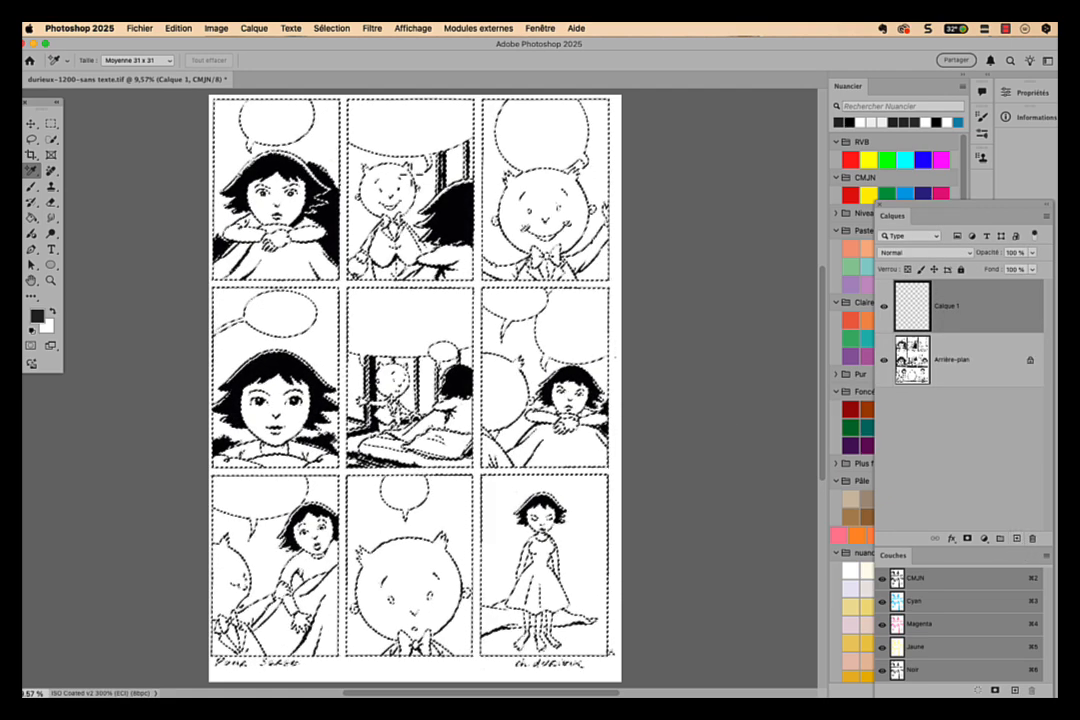
pyautogui.click(180, 29)
pyautogui.click(192, 221)
pyautogui.click(197, 184)
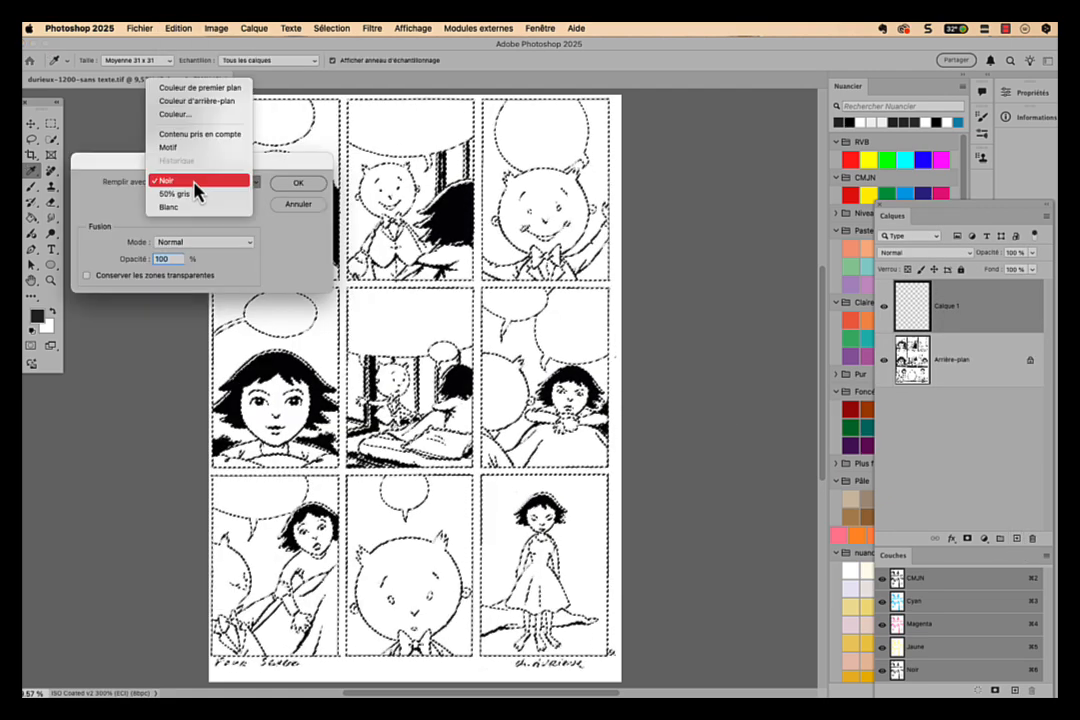
pyautogui.click(192, 118)
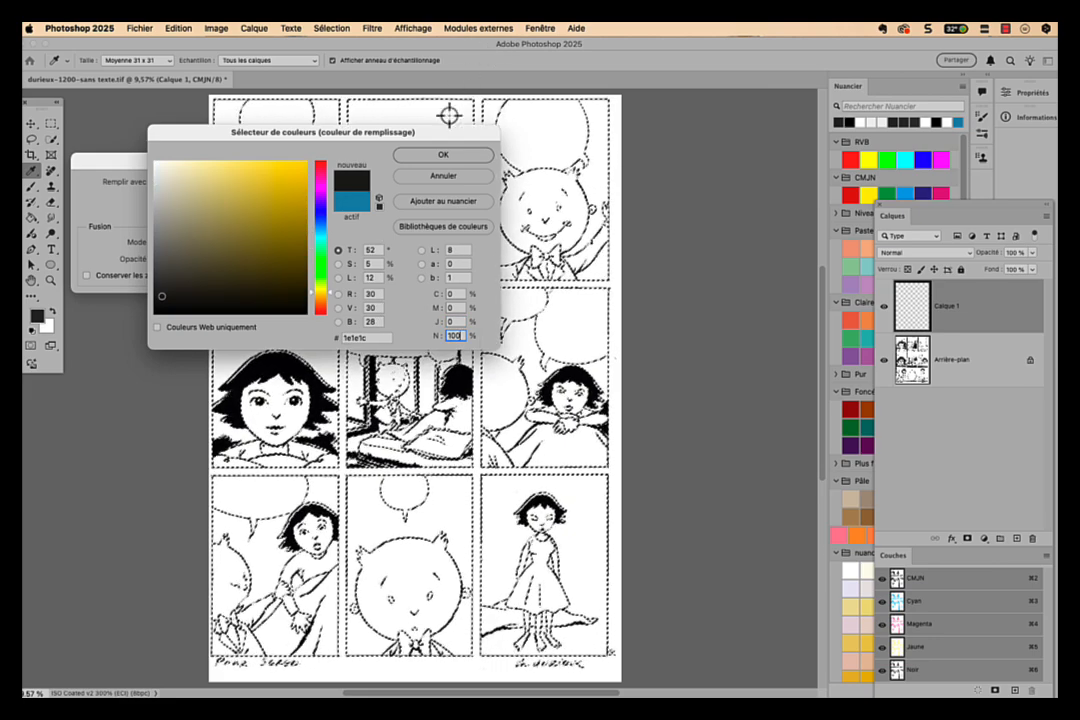
pyautogui.click(444, 158)
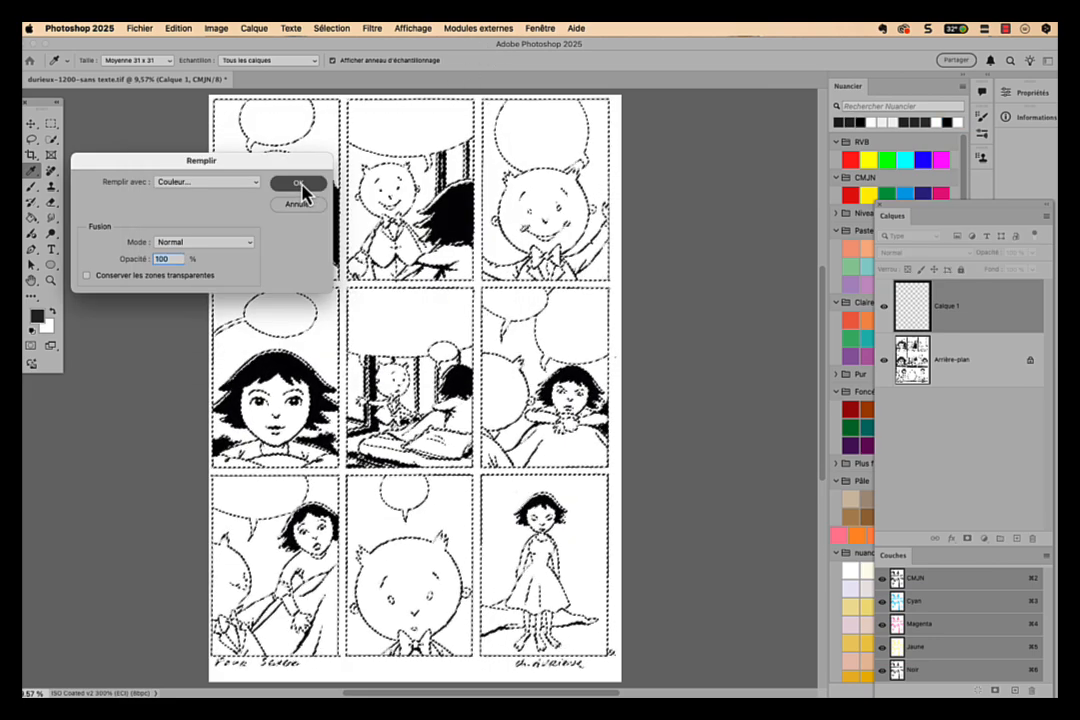
pyautogui.click(298, 185)
# - Deselect the line art and clear the entire Arrière-plan layer to white
pyautogui.click(993, 369)
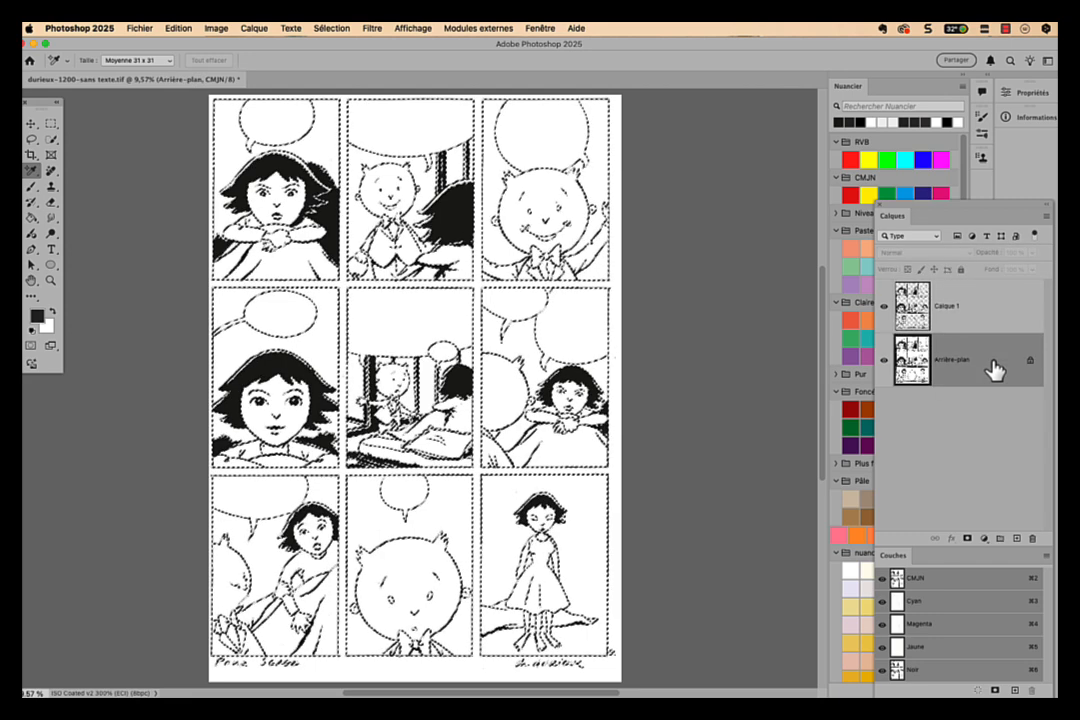
pyautogui.press('super+d')
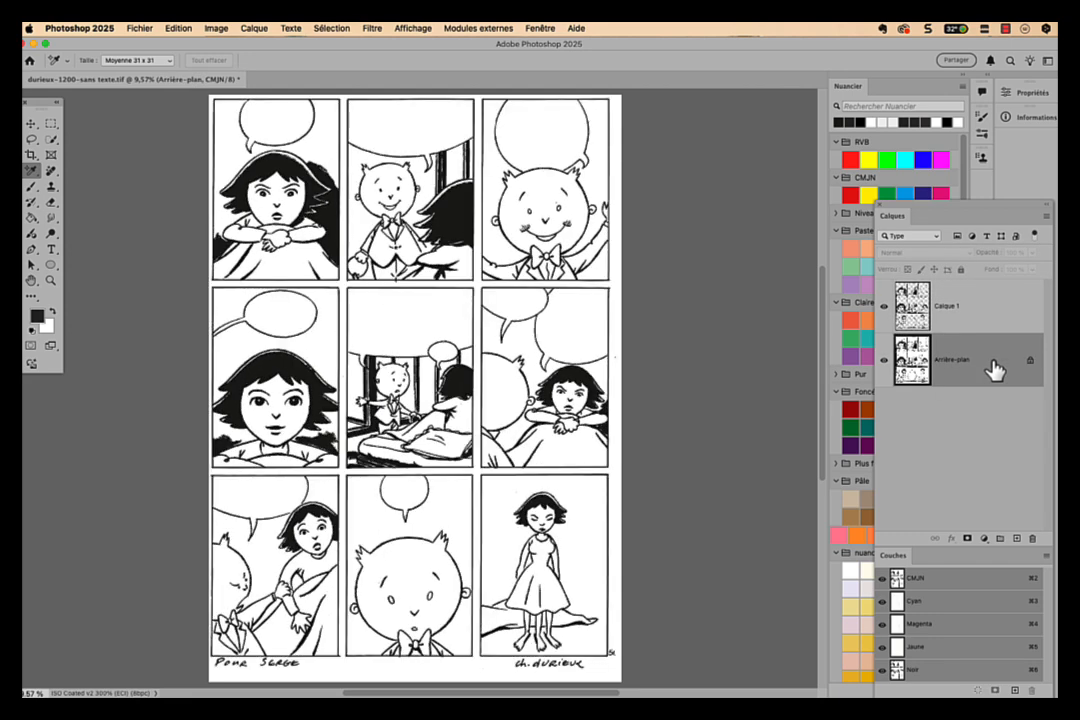
pyautogui.press('super+a')
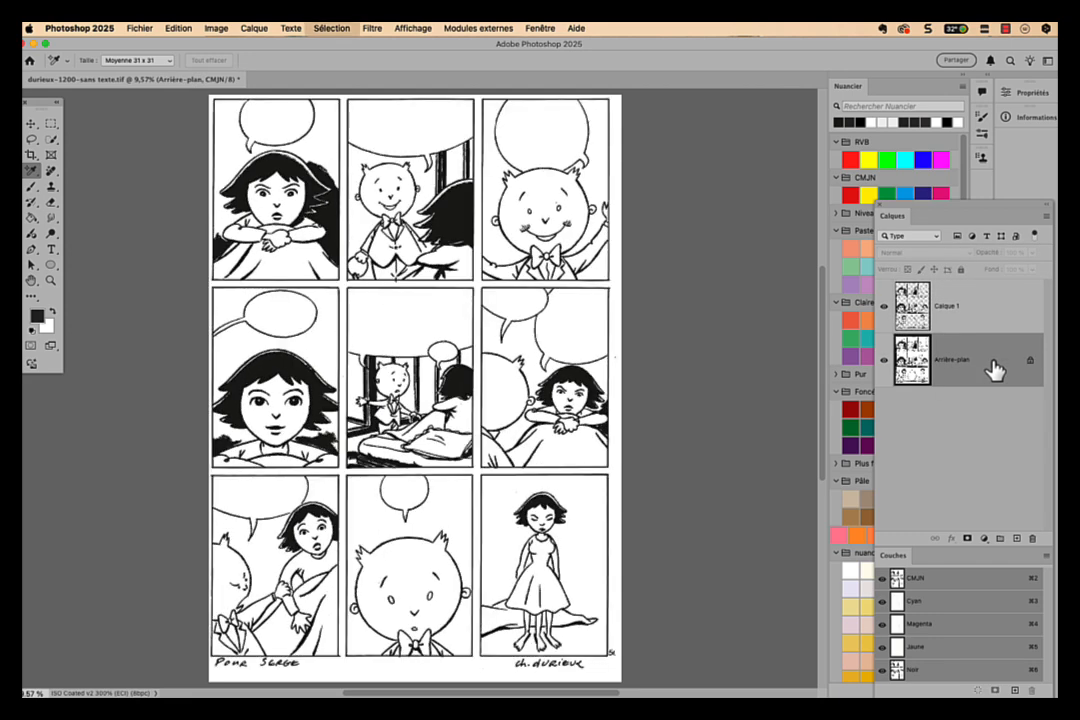
pyautogui.press('BackSpace')
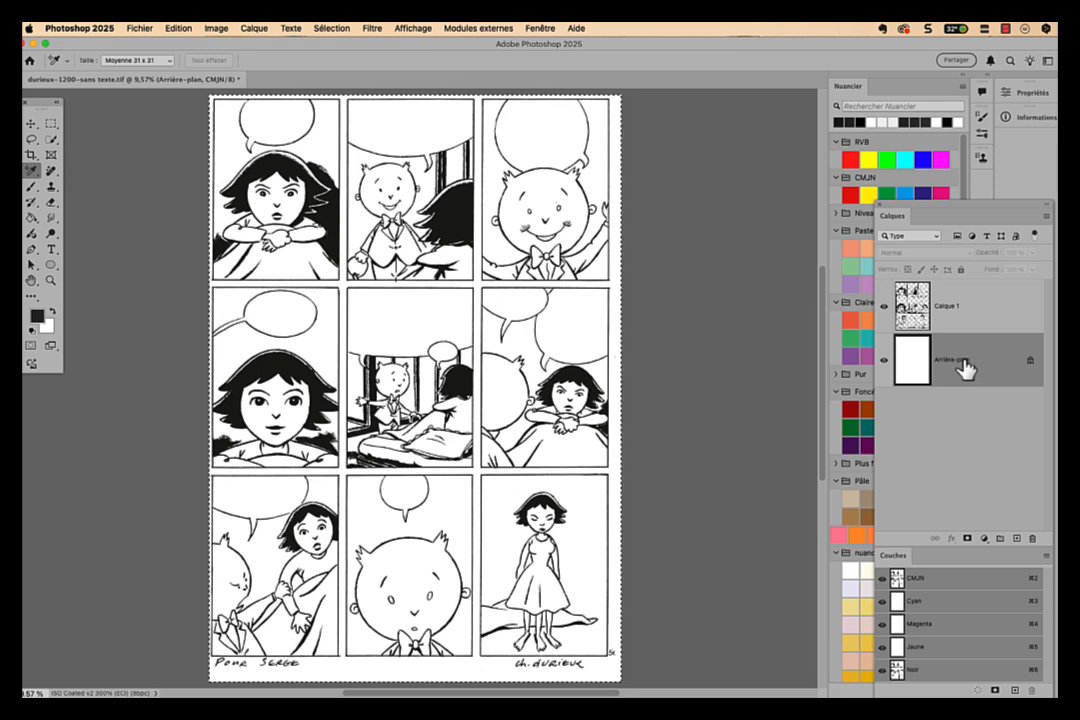
# - Unlock the Arrière-plan layer and rename it Fond
pyautogui.click(1030, 360)
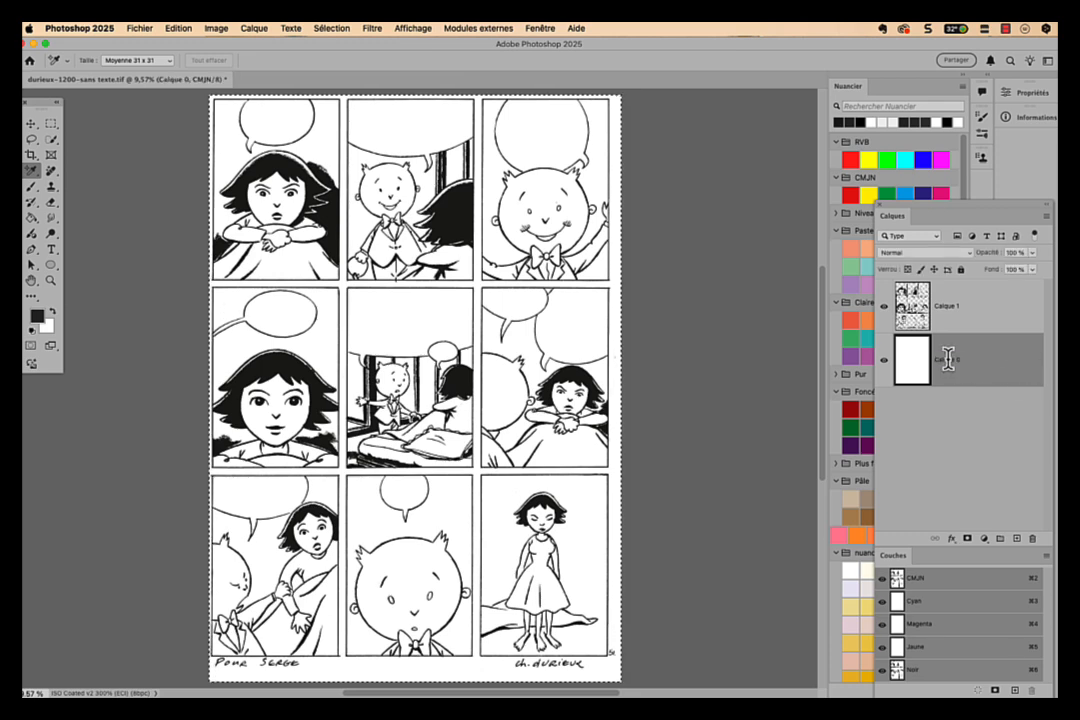
pyautogui.doubleClick(947, 360)
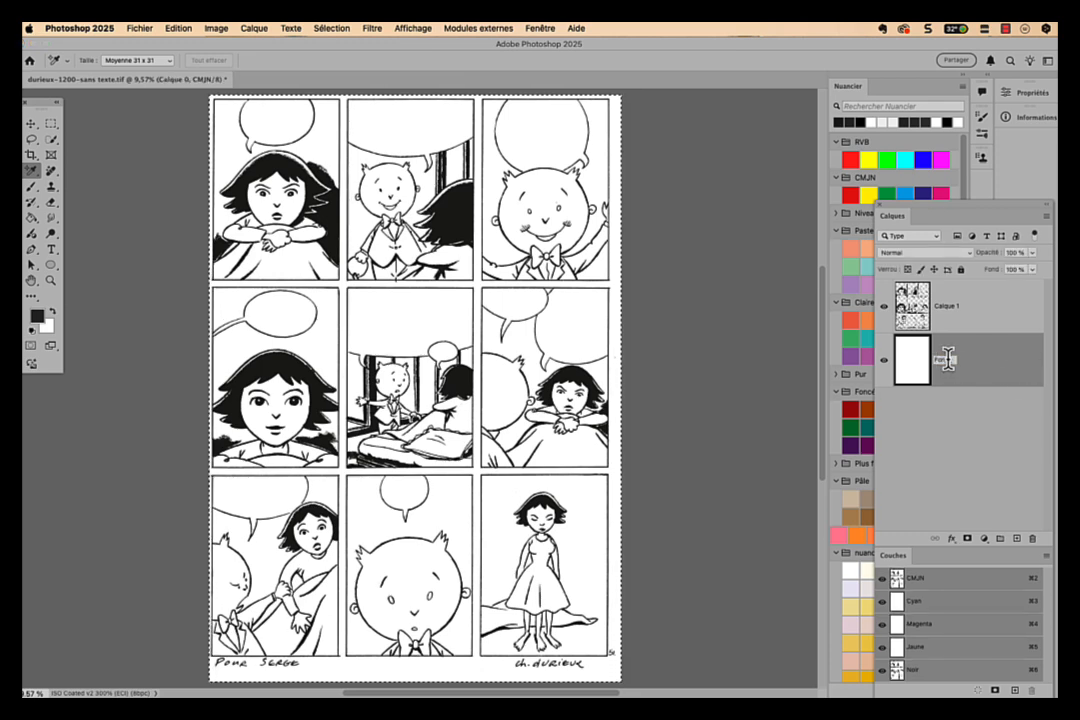
pyautogui.write('Fond')
# - Rename the Calque 1 layer as trait and load its line art as a selection
pyautogui.doubleClick(945, 312)
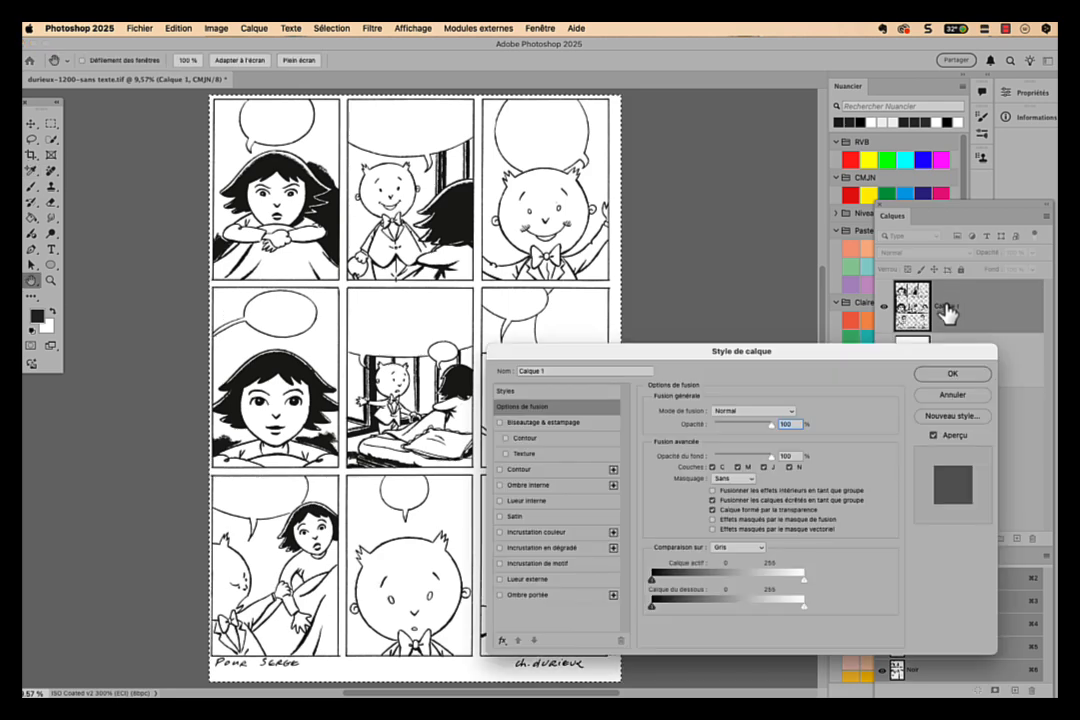
pyautogui.click(952, 395)
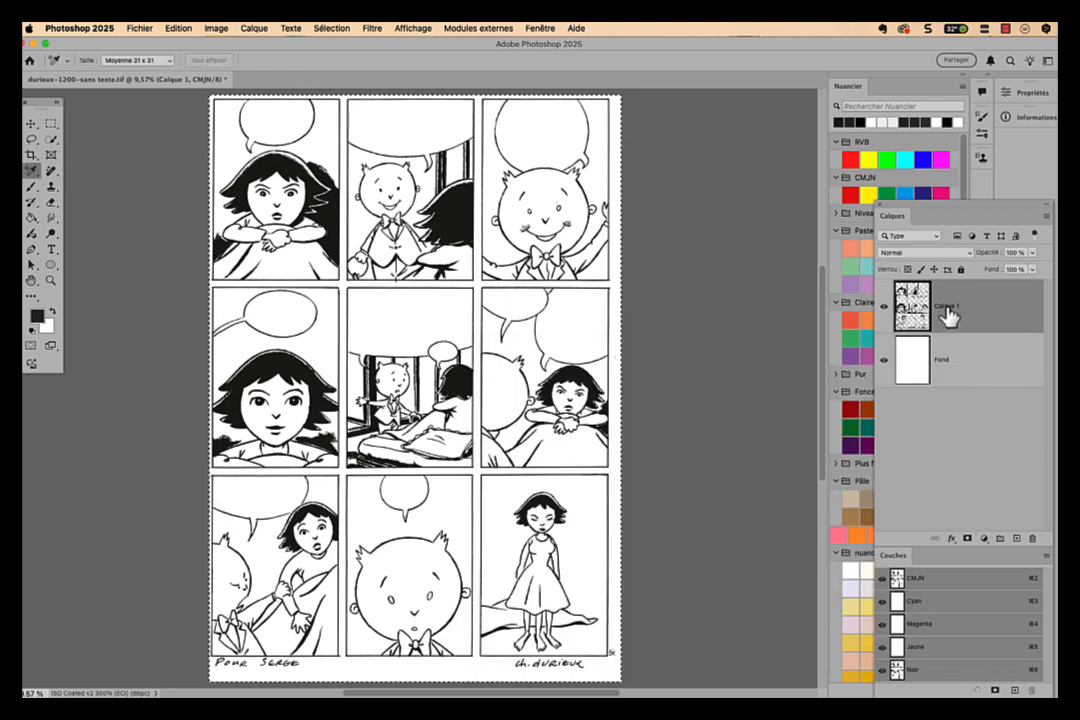
pyautogui.doubleClick(946, 308)
pyautogui.write('tra')
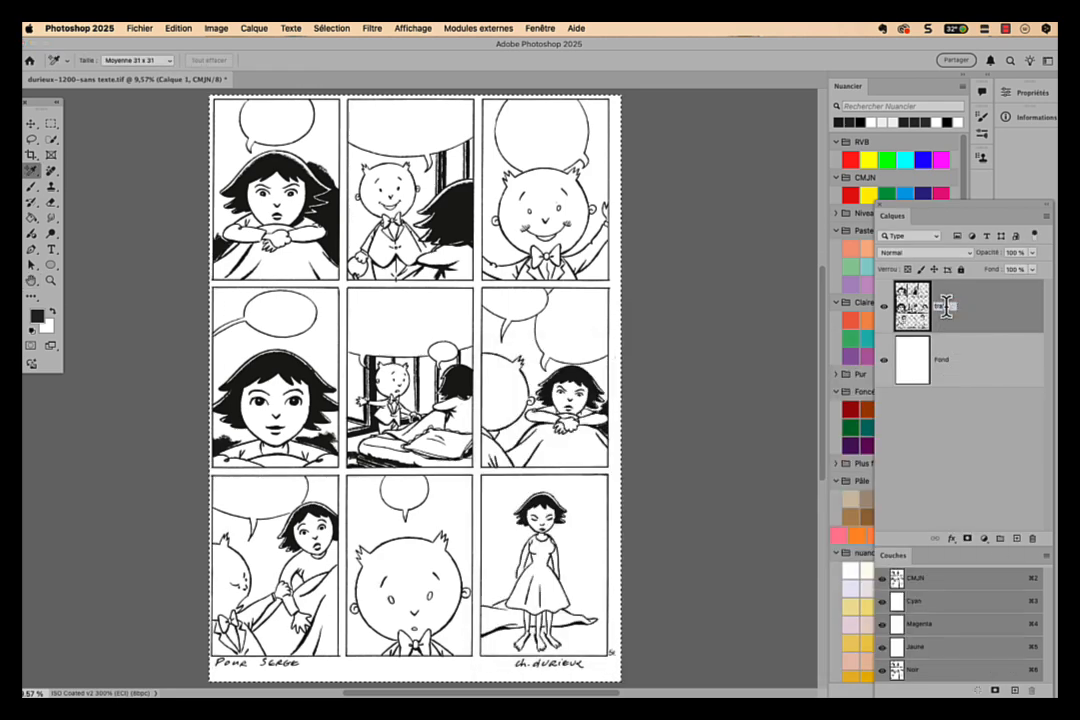
pyautogui.write('it')
pyautogui.press('Return')
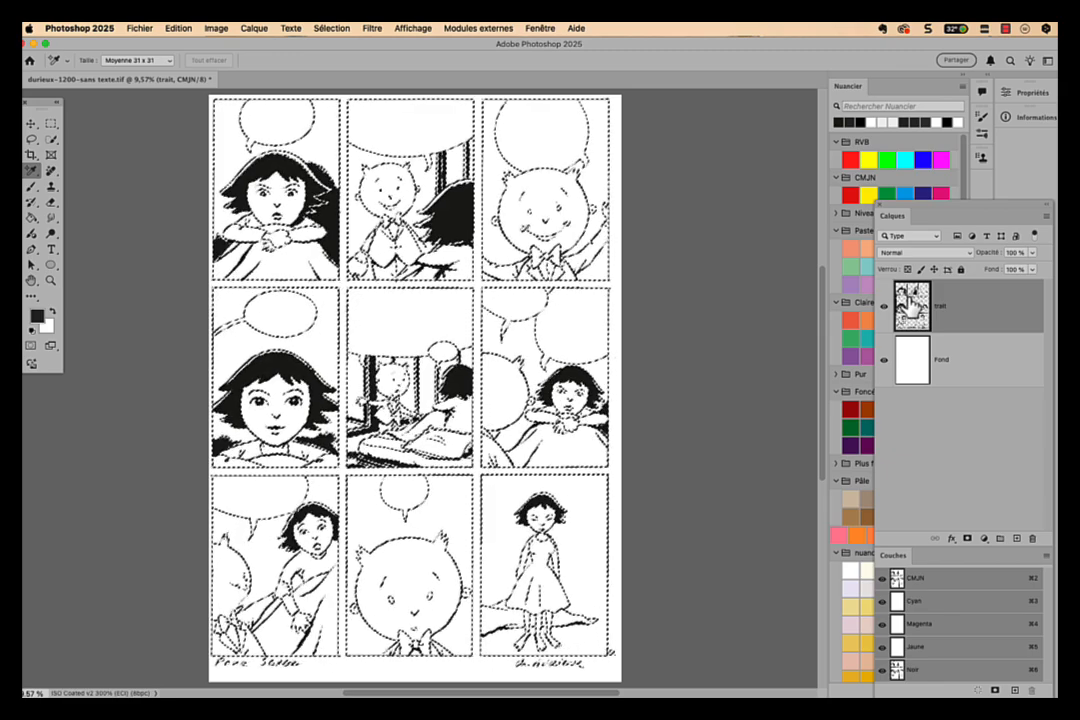
# - Create a new layer named gris de soutien and place it between the trait and Fond layers
pyautogui.press('super+plus')
pyautogui.press('super+plus')
pyautogui.press('super+plus')
pyautogui.press('super+plus')
pyautogui.press('super+plus')
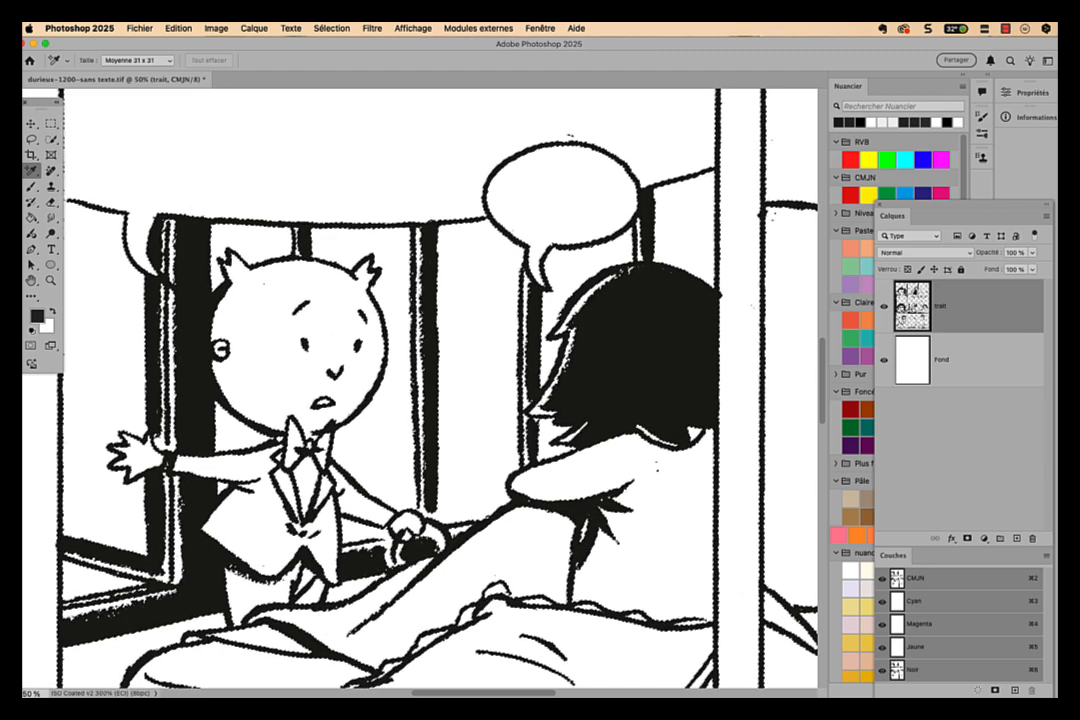
pyautogui.press('shift+super+n')
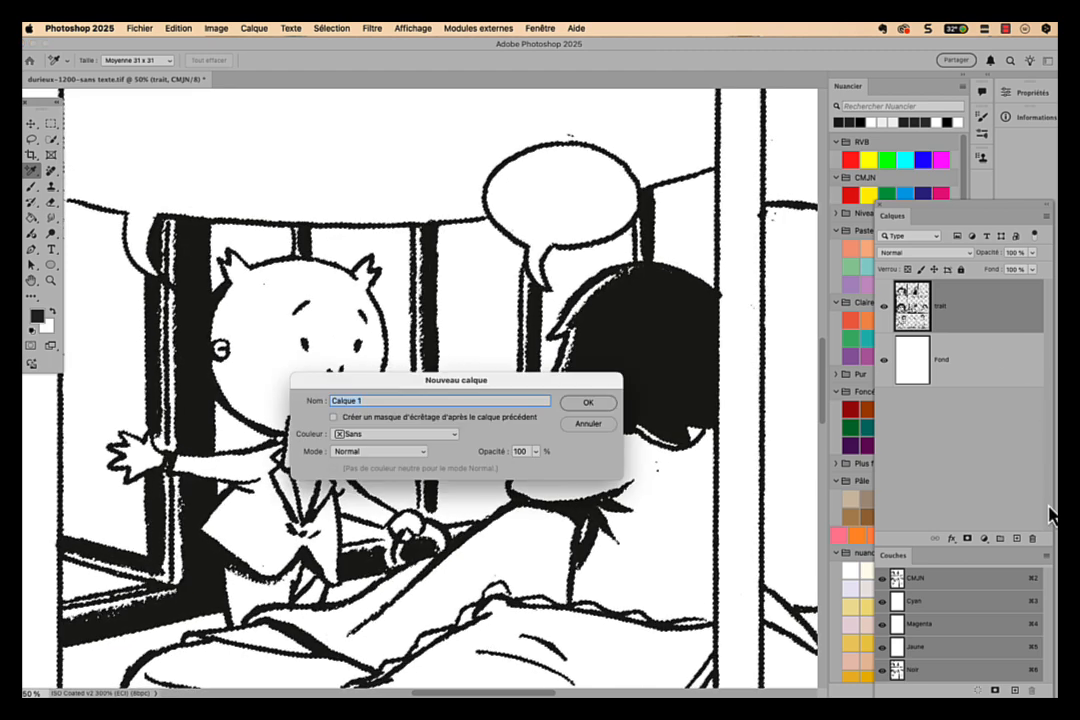
pyautogui.write('gris ')
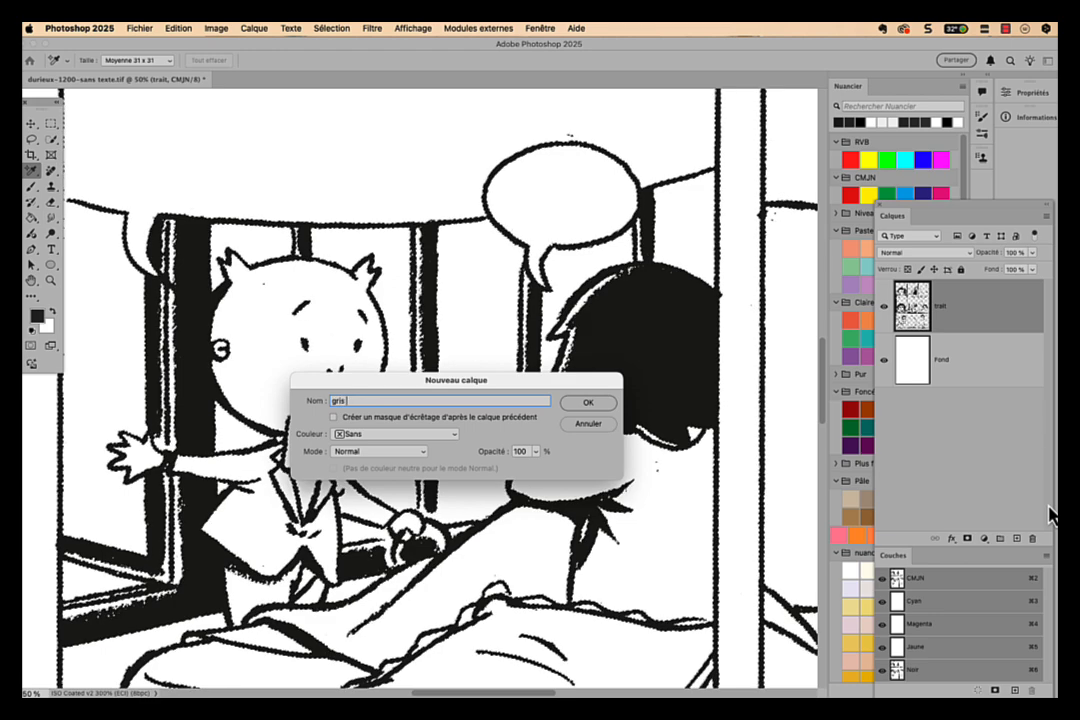
pyautogui.write('de so')
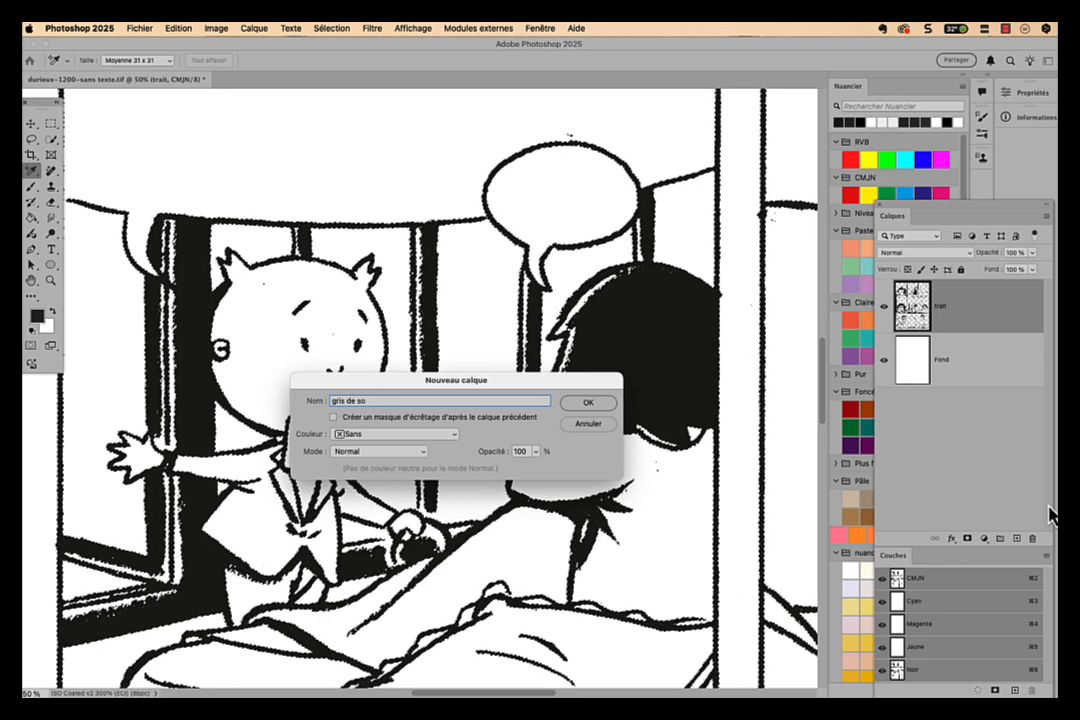
pyautogui.write('utien')
pyautogui.press('Return')
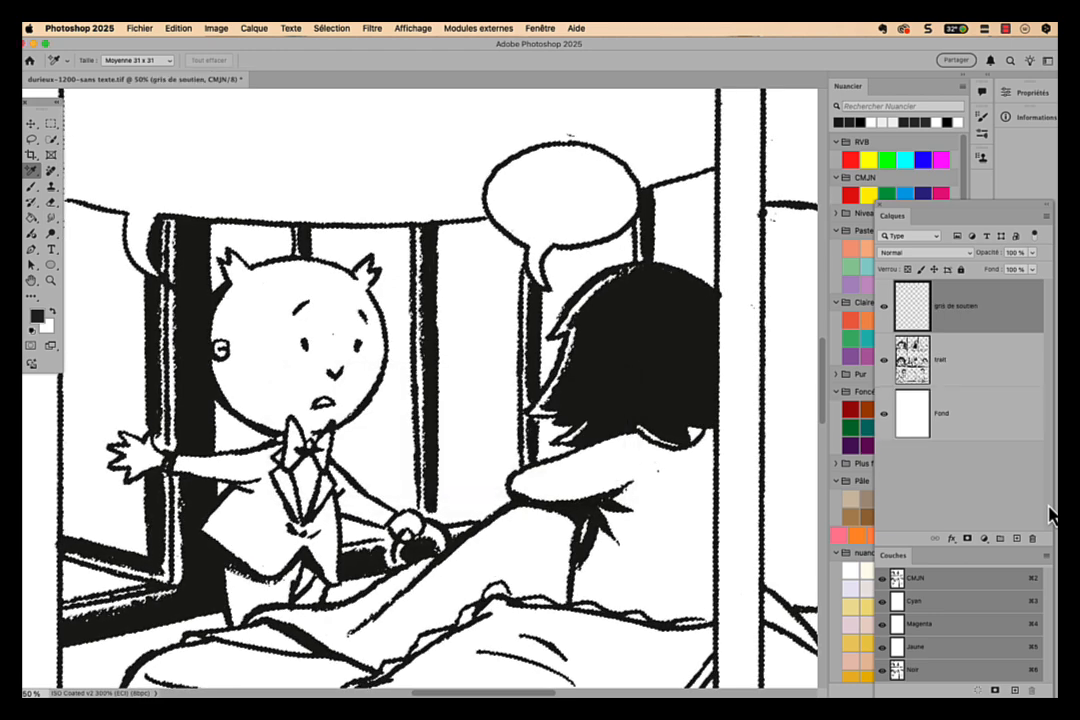
pyautogui.moveTo(976, 313); pyautogui.dragTo(980, 383)
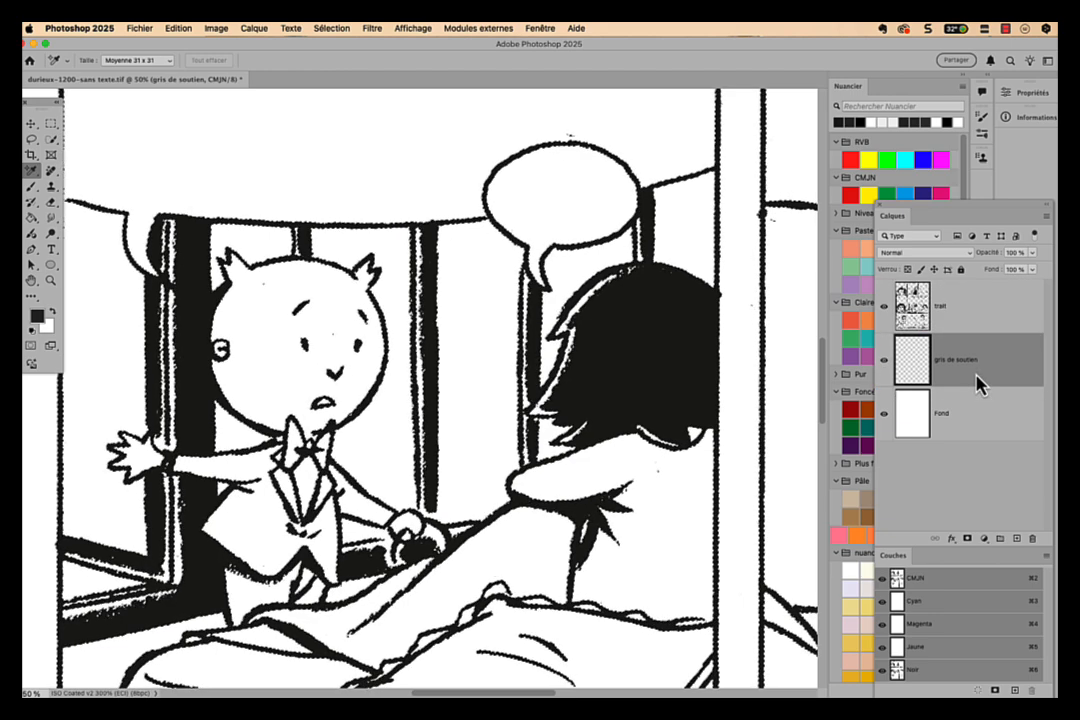
# - Try contracting the line-art selection by 5 pixels, and undo the contraction
pyautogui.click(328, 28)
pyautogui.moveTo(400, 214)
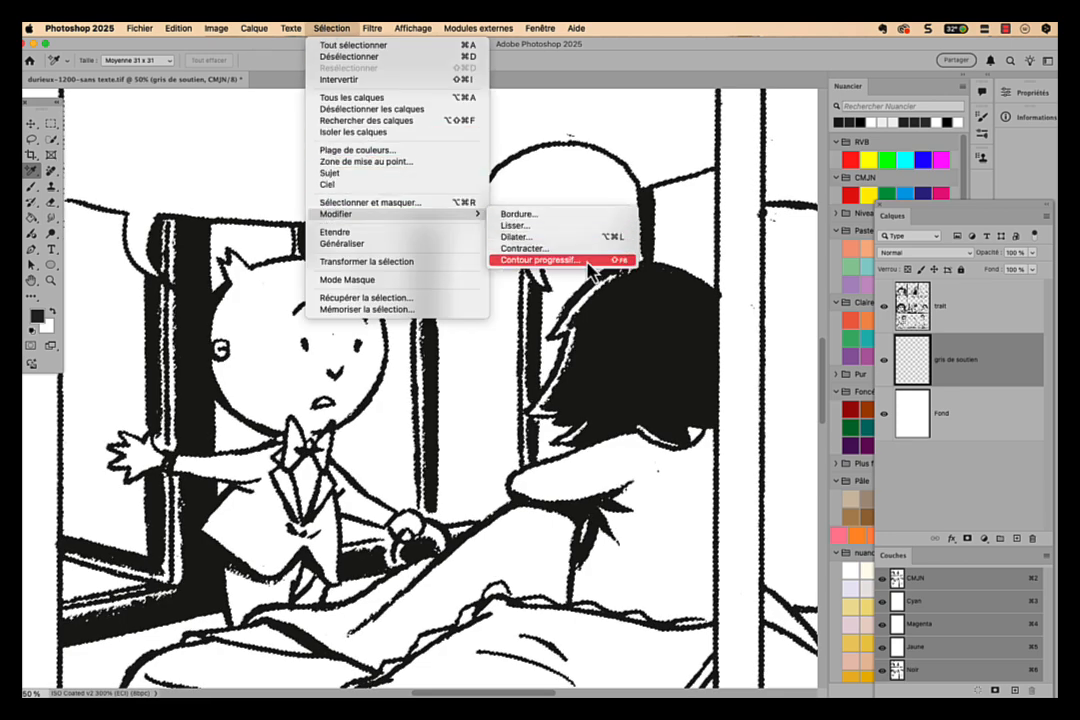
pyautogui.click(588, 249)
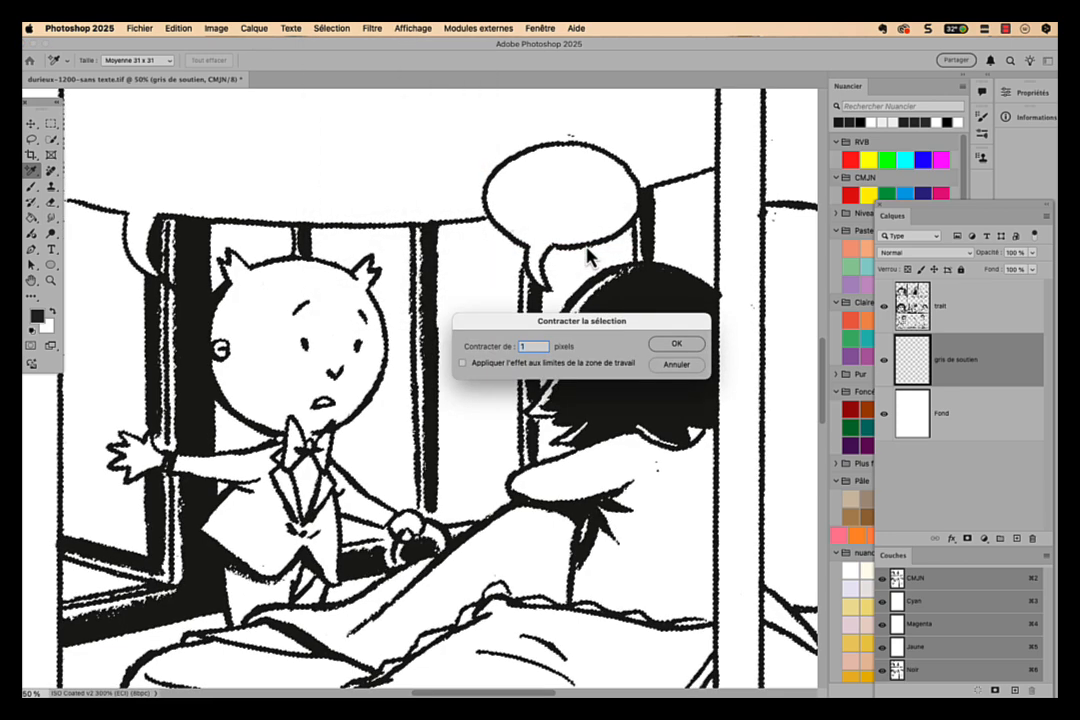
pyautogui.write('5')
pyautogui.press('Return')
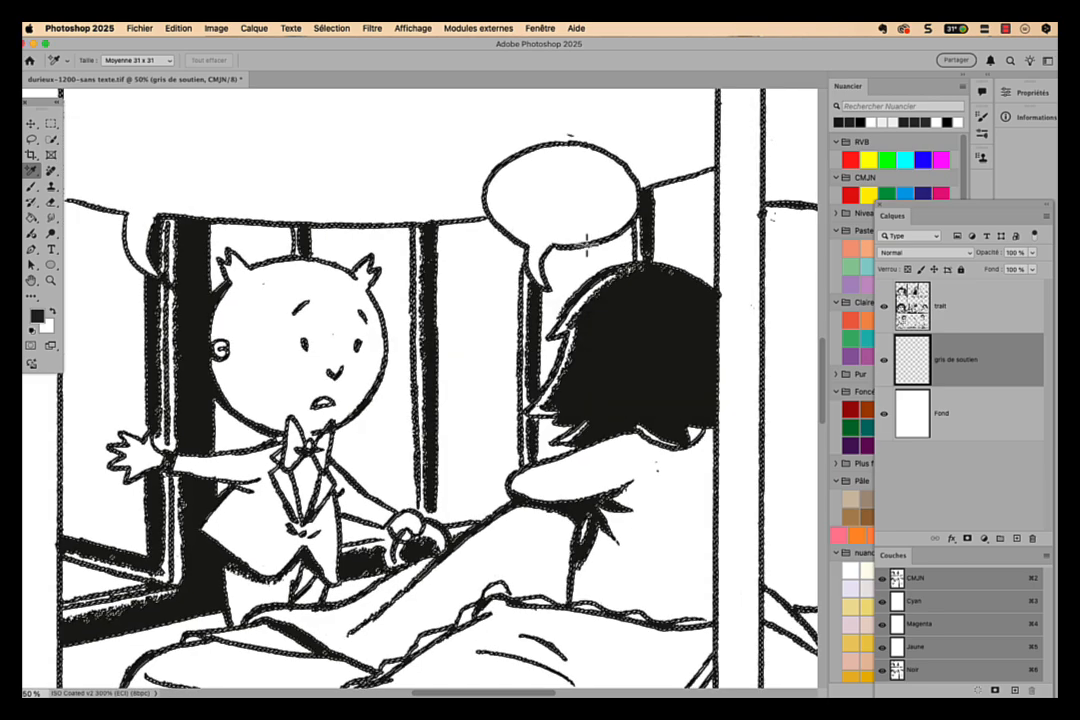
pyautogui.press('super+z')
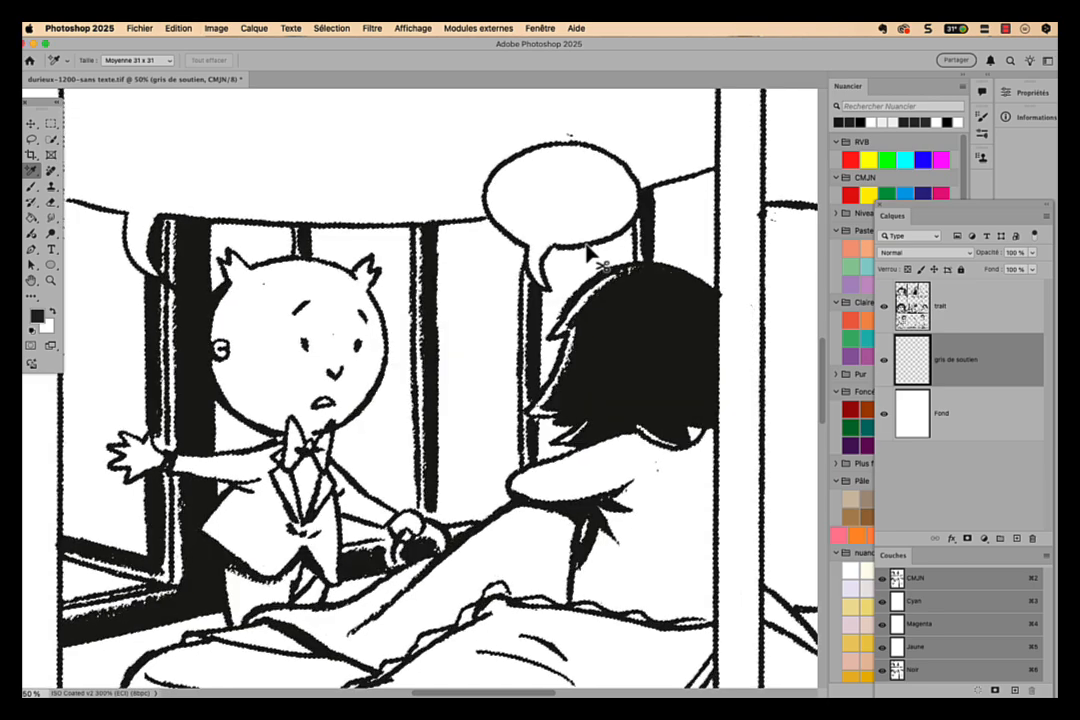
pyautogui.click(325, 30)
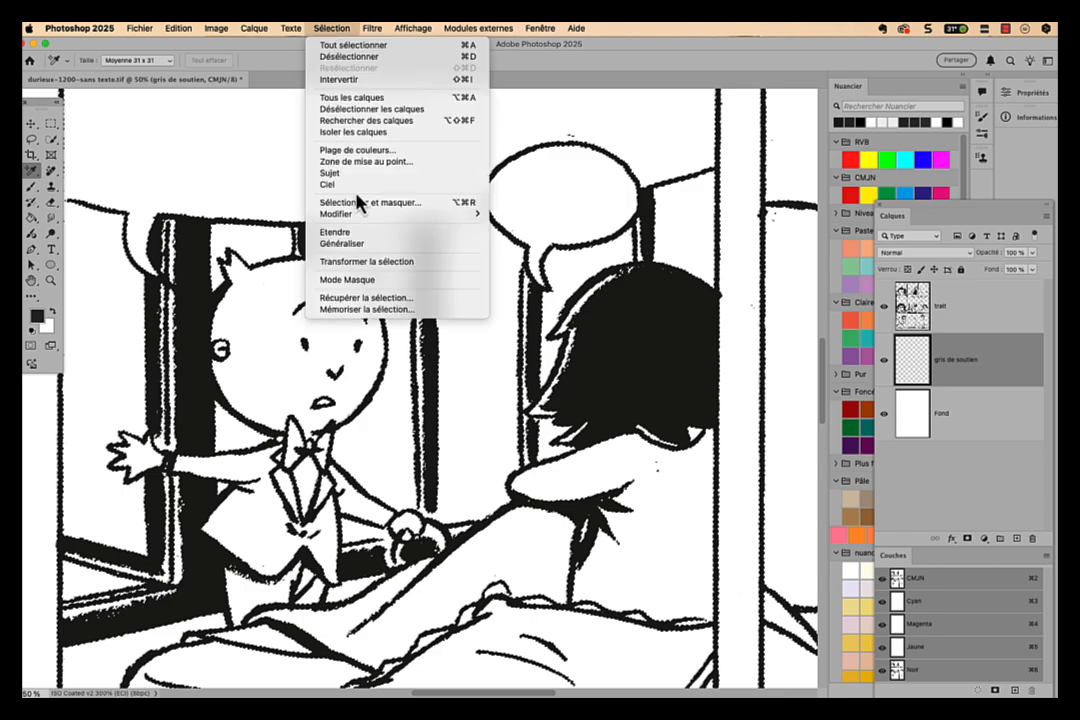
pyautogui.moveTo(352, 214)
pyautogui.click(595, 250)
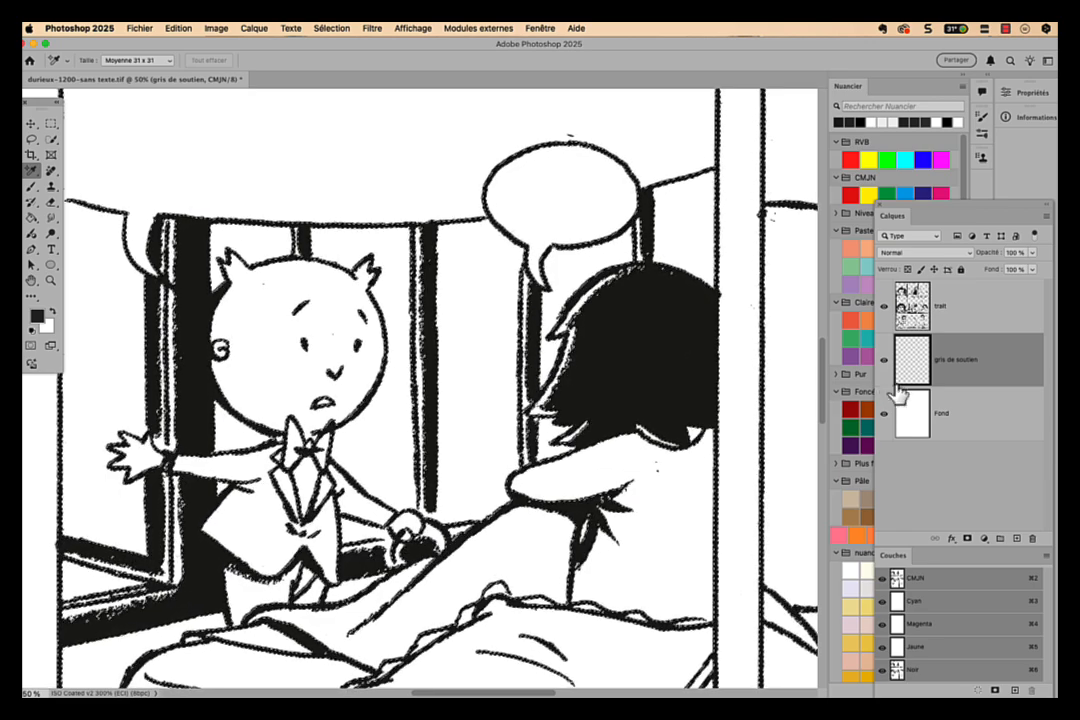
# - Hide the trait layer and fill the line-art selection on gris de soutien with C 70, M 60, J 60, N 0
pyautogui.click(883, 306)
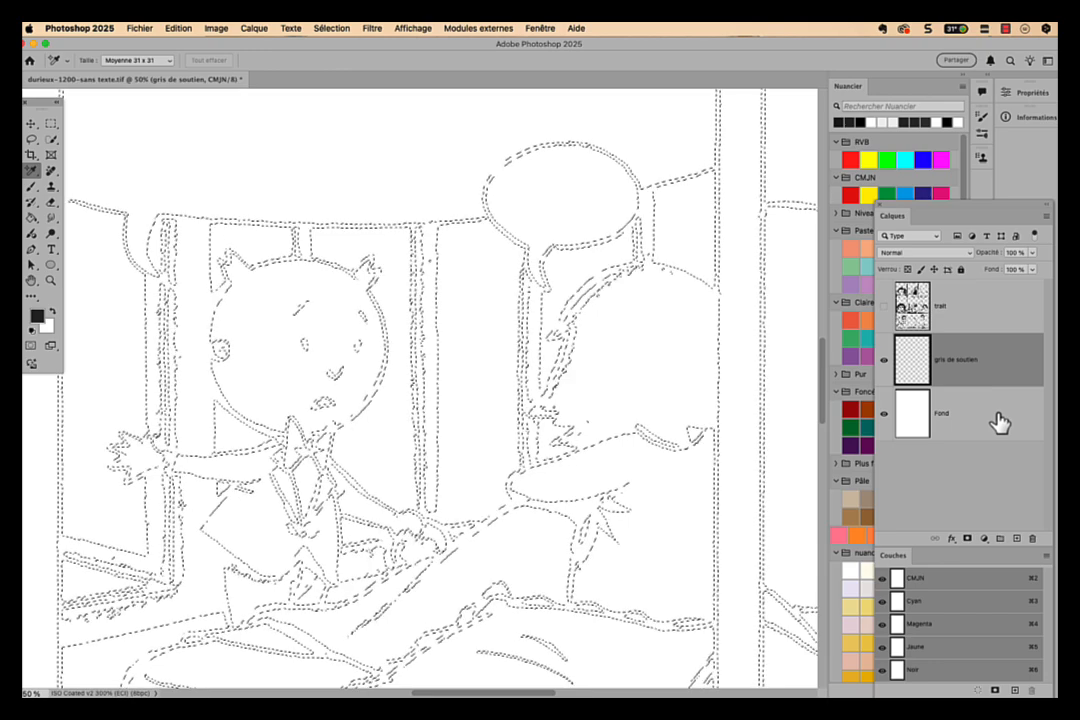
pyautogui.hotkey('shift', 'BackSpace')
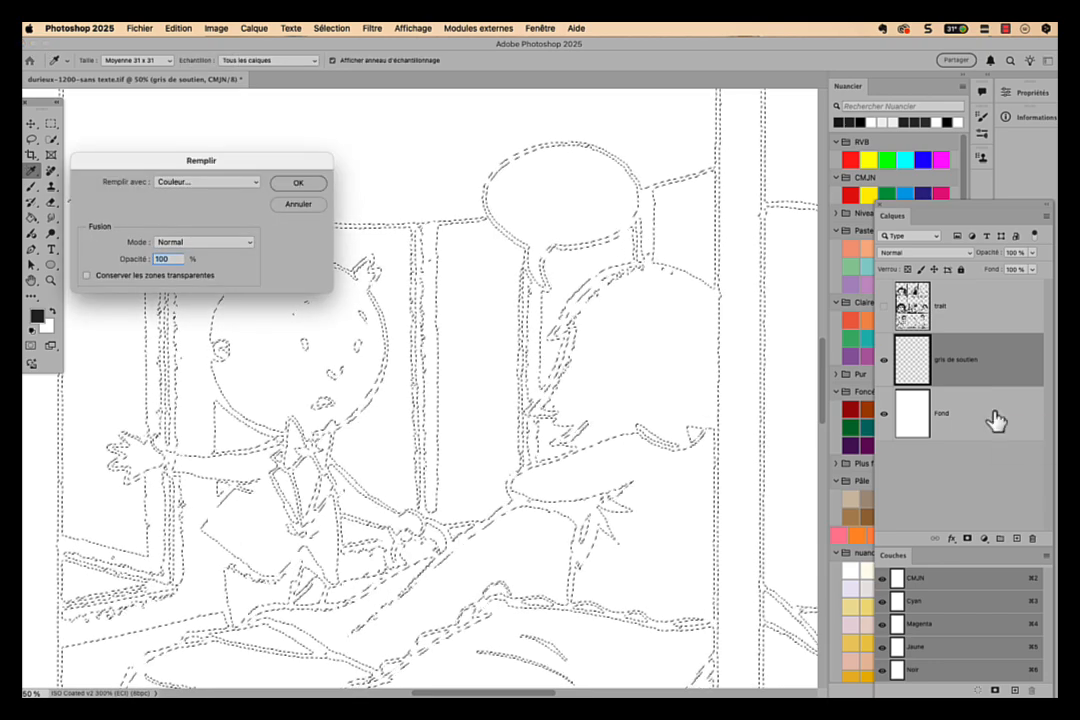
pyautogui.click(176, 181)
pyautogui.click(176, 181)
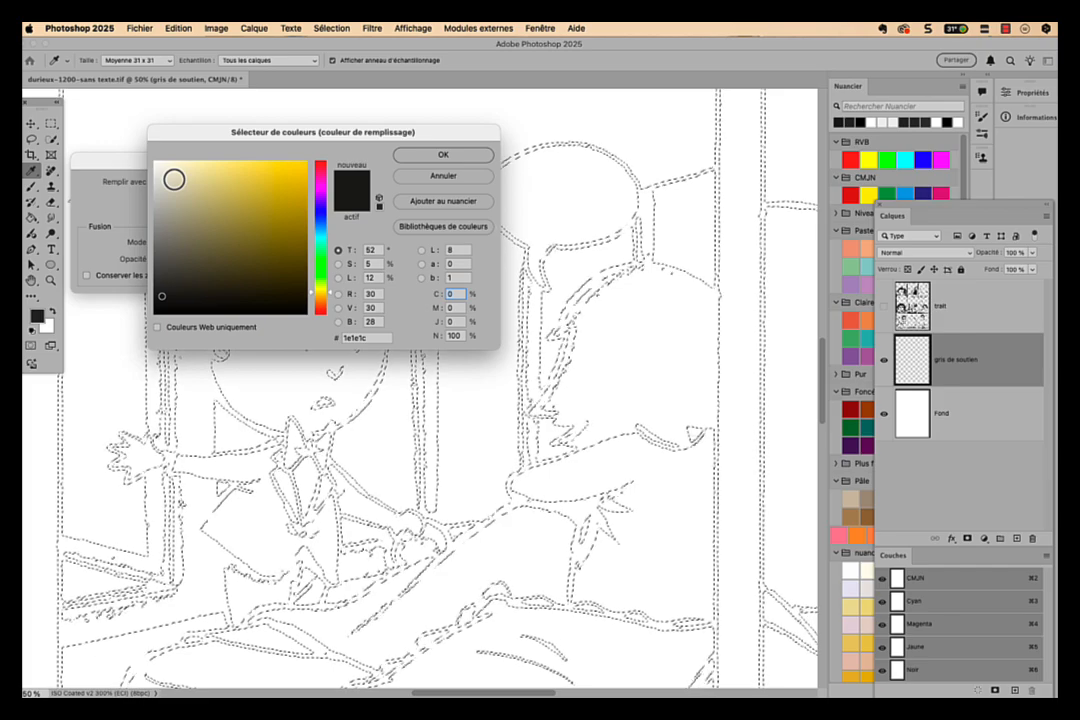
pyautogui.write('70')
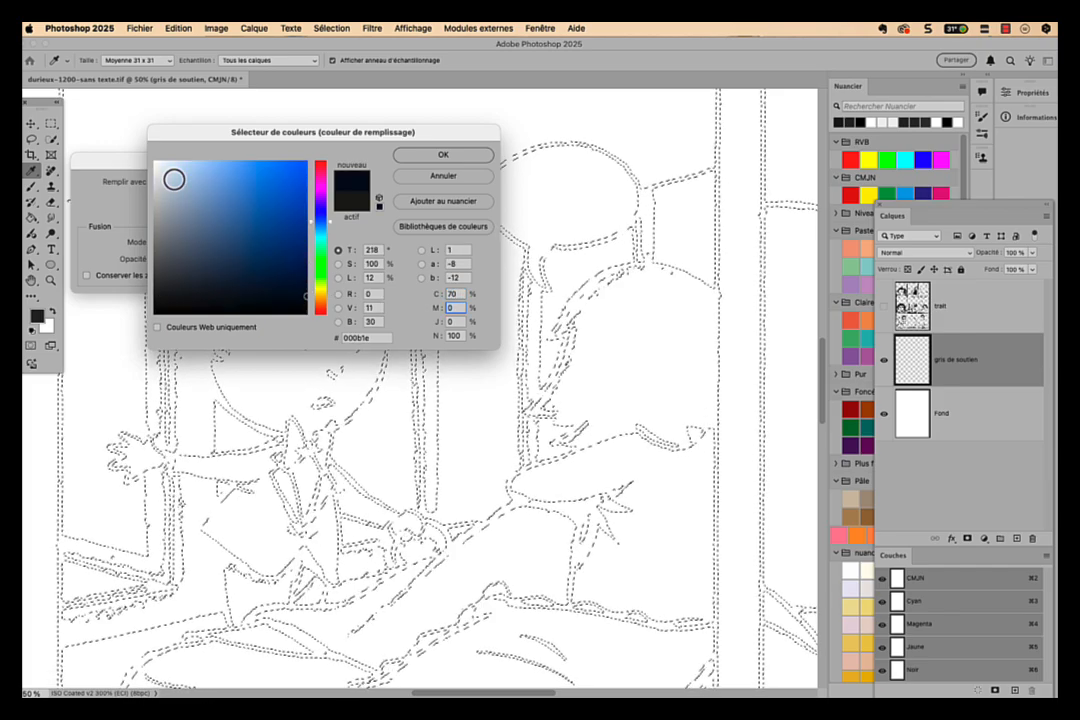
pyautogui.write('6')
pyautogui.write('60')
pyautogui.press('Tab')
pyautogui.write('0')
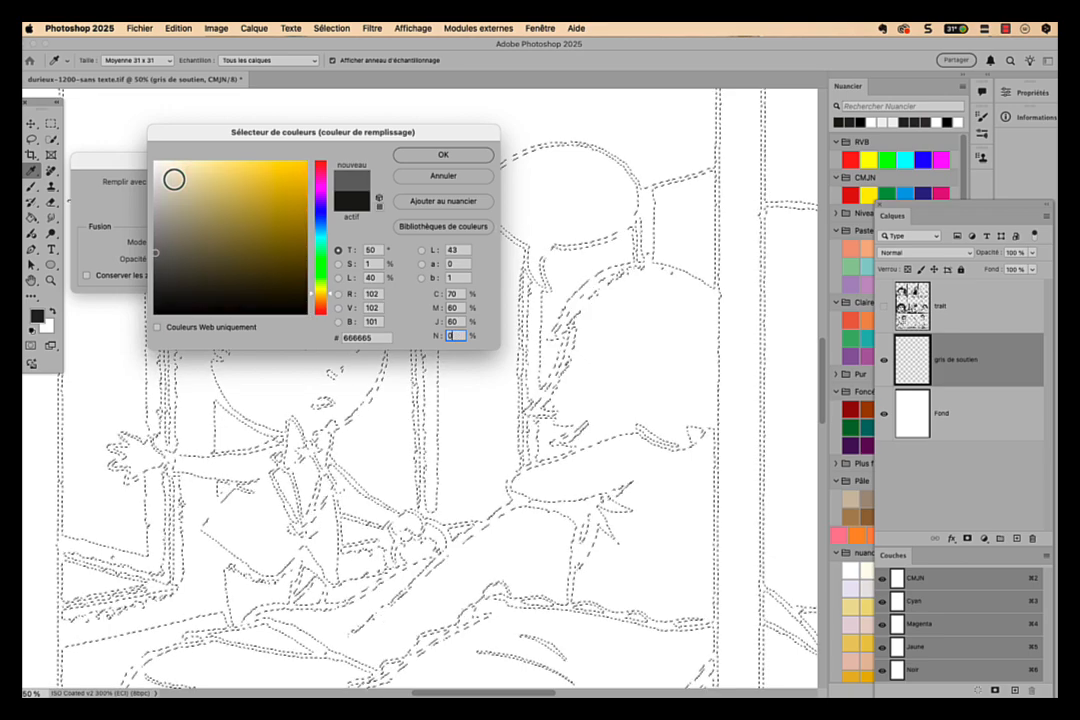
pyautogui.click(481, 160)
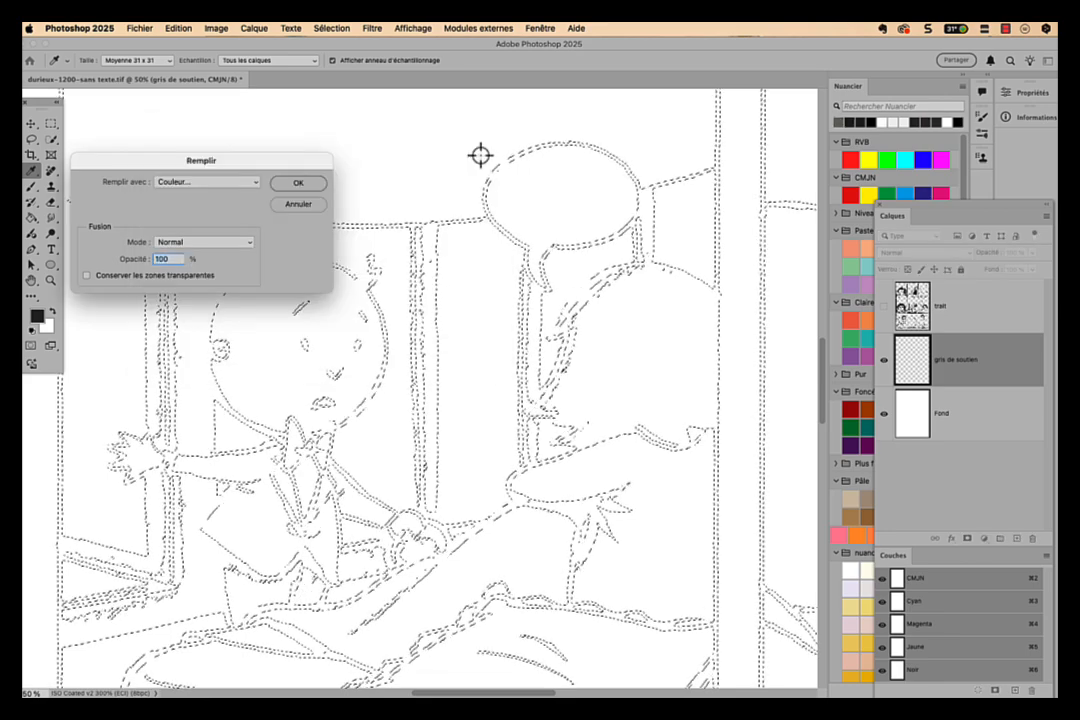
pyautogui.click(290, 184)
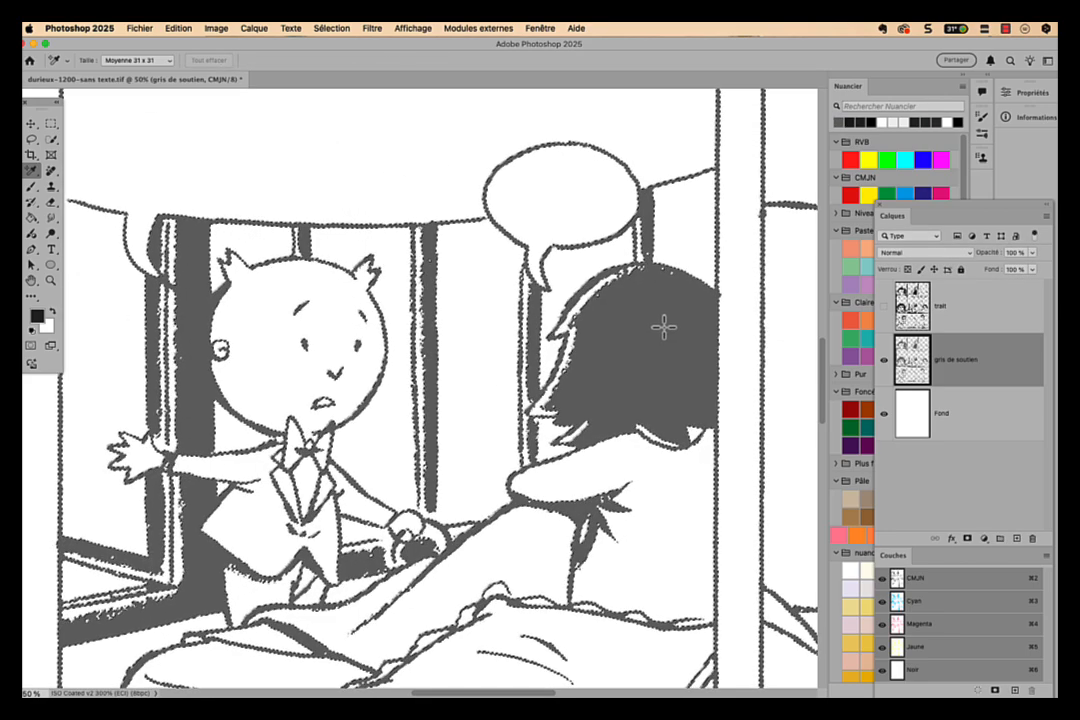
# - Show the trait layer again and turn on the proof colours display
pyautogui.click(883, 307)
pyautogui.click(436, 29)
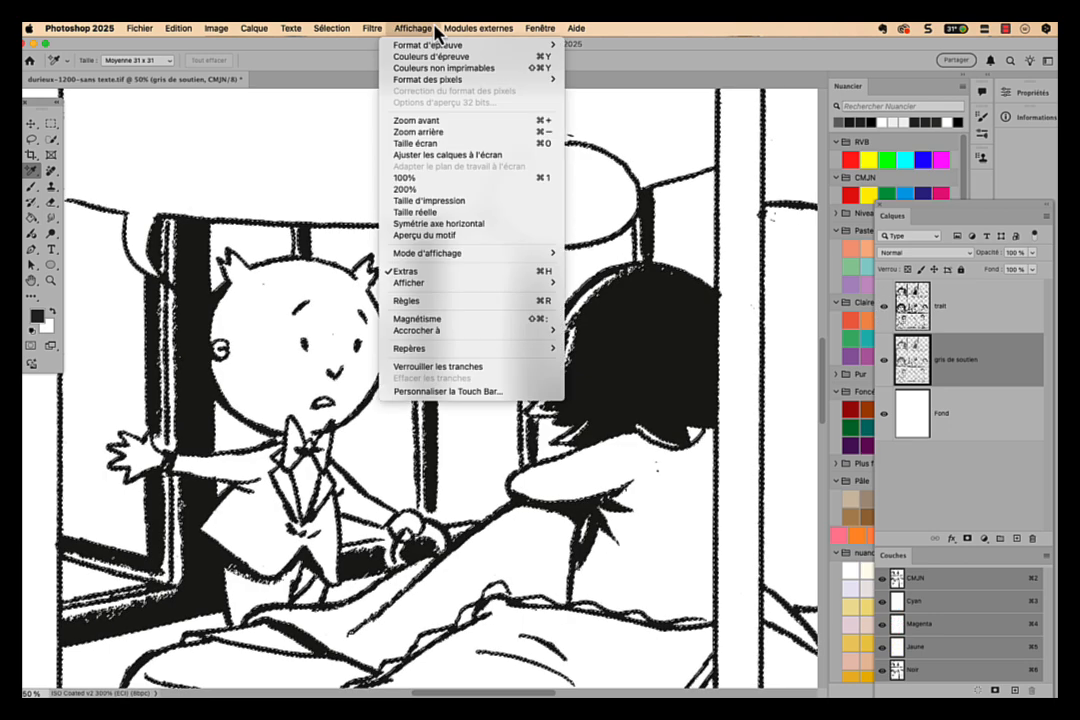
pyautogui.click(434, 57)
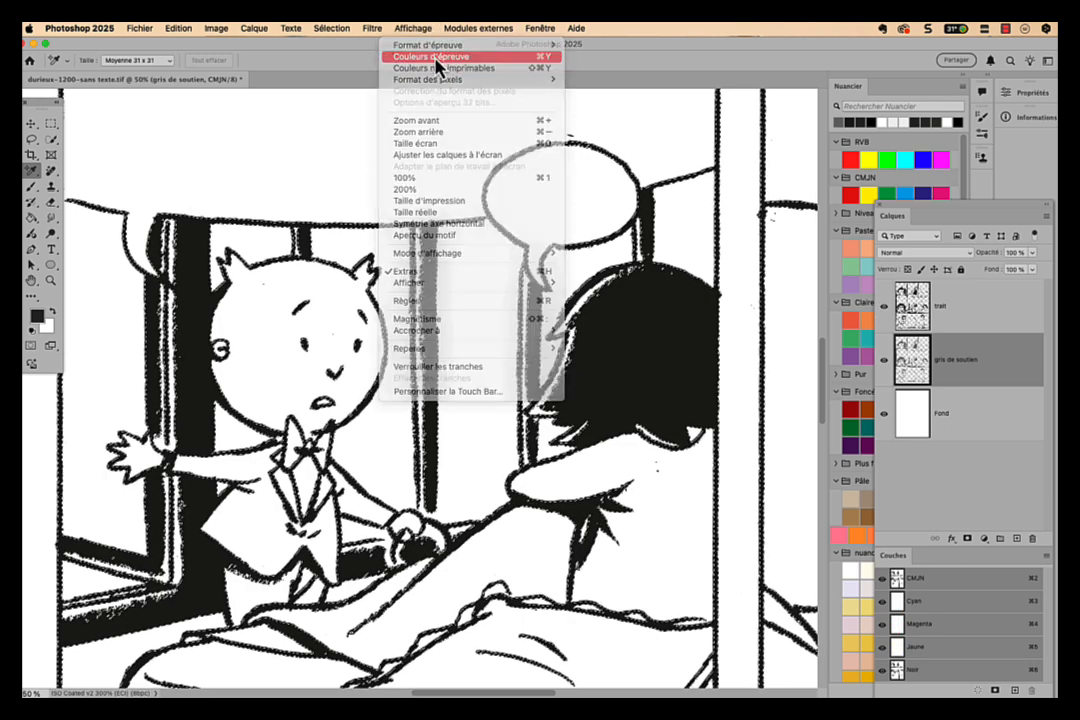
# - Set the trait layer's blend mode to Produit
pyautogui.click(960, 307)
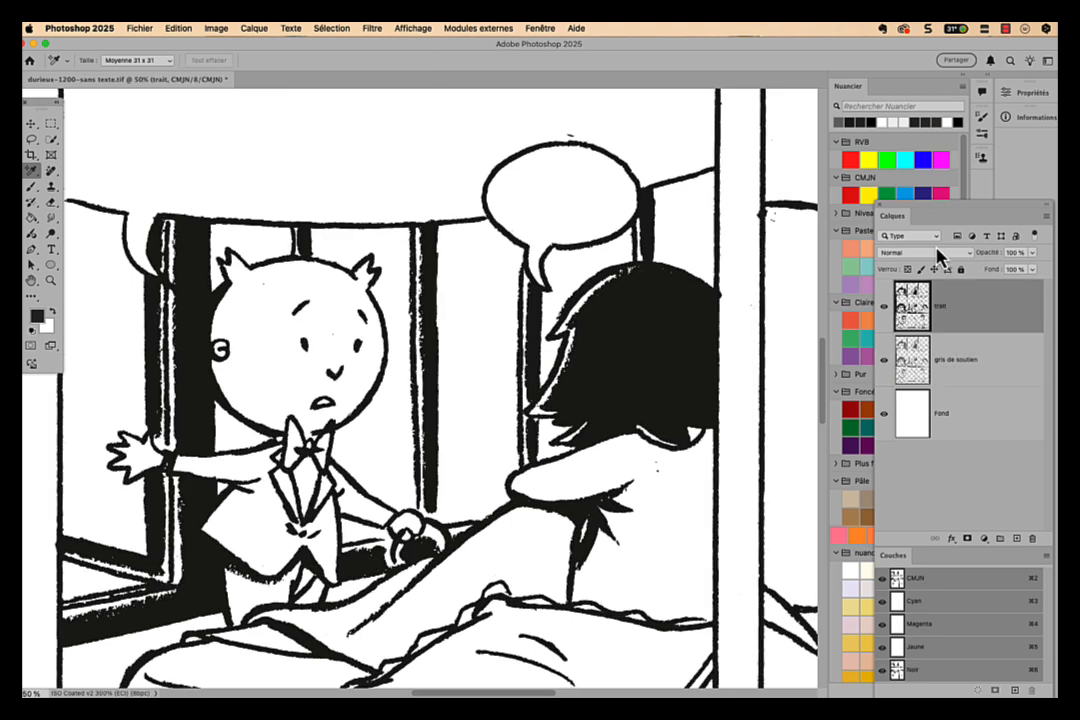
pyautogui.click(924, 253)
pyautogui.click(893, 299)
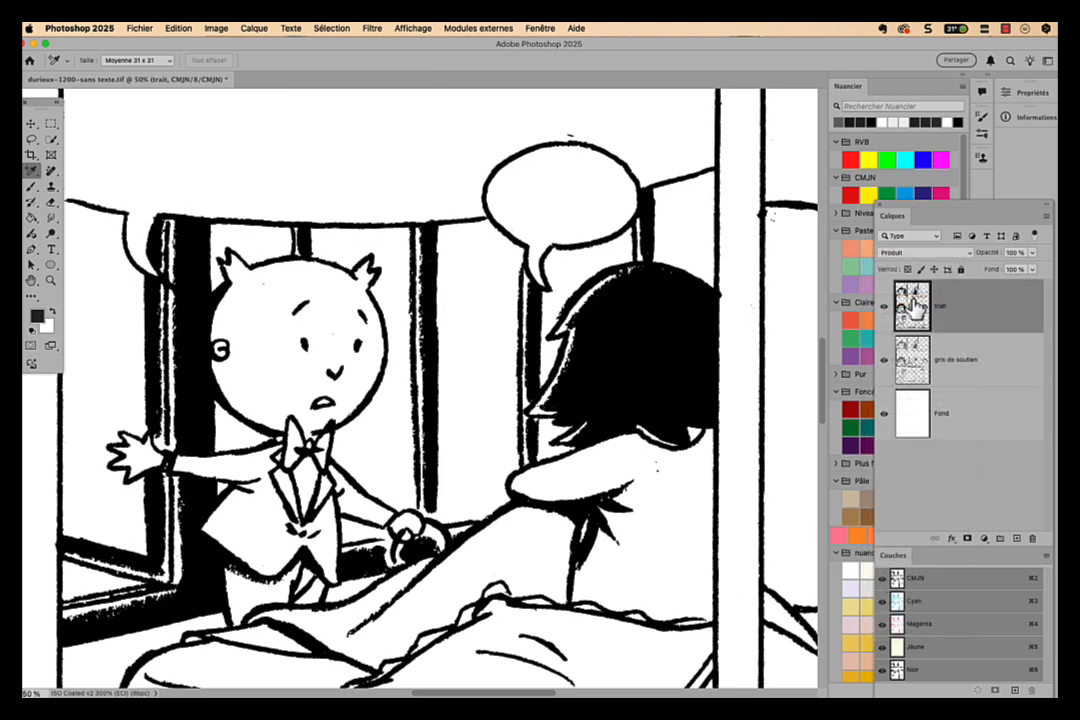
# - Compare the artwork with and without the gris de soutien layer by toggling its visibility
pyautogui.click(882, 360)
pyautogui.click(882, 364)
pyautogui.click(882, 364)
pyautogui.click(883, 365)
pyautogui.click(882, 364)
pyautogui.click(882, 364)
# - Create a new layer named couleur directly above the Fond layer
pyautogui.click(923, 363)
pyautogui.click(1003, 414)
pyautogui.press('super+shift+n')
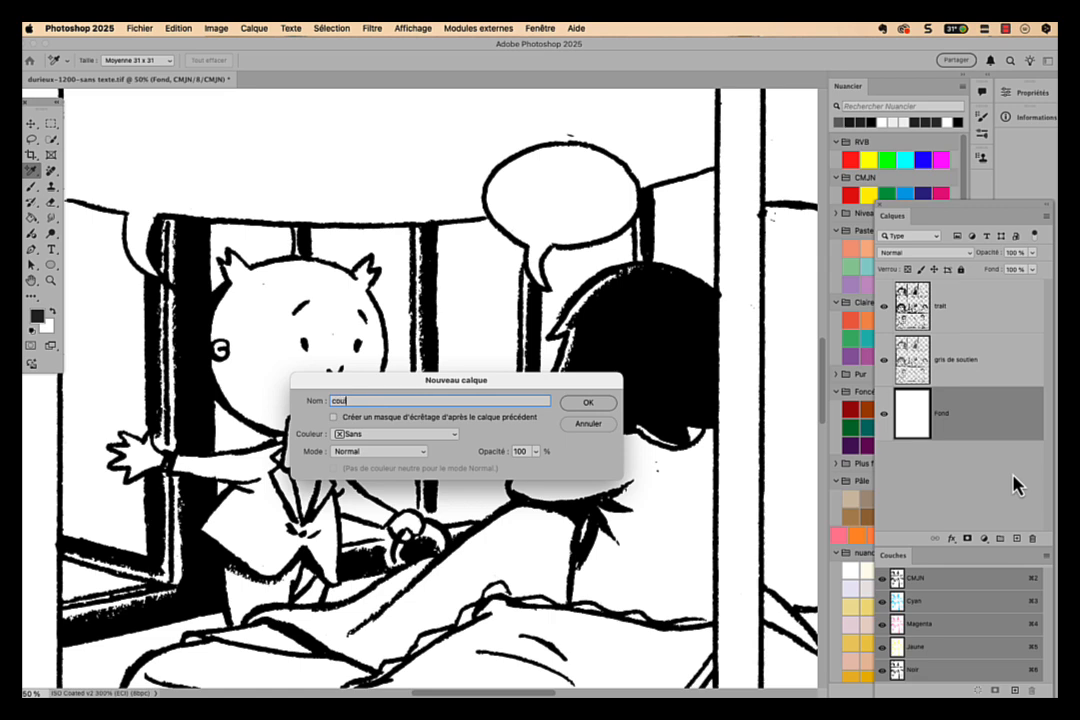
pyautogui.press('Return')
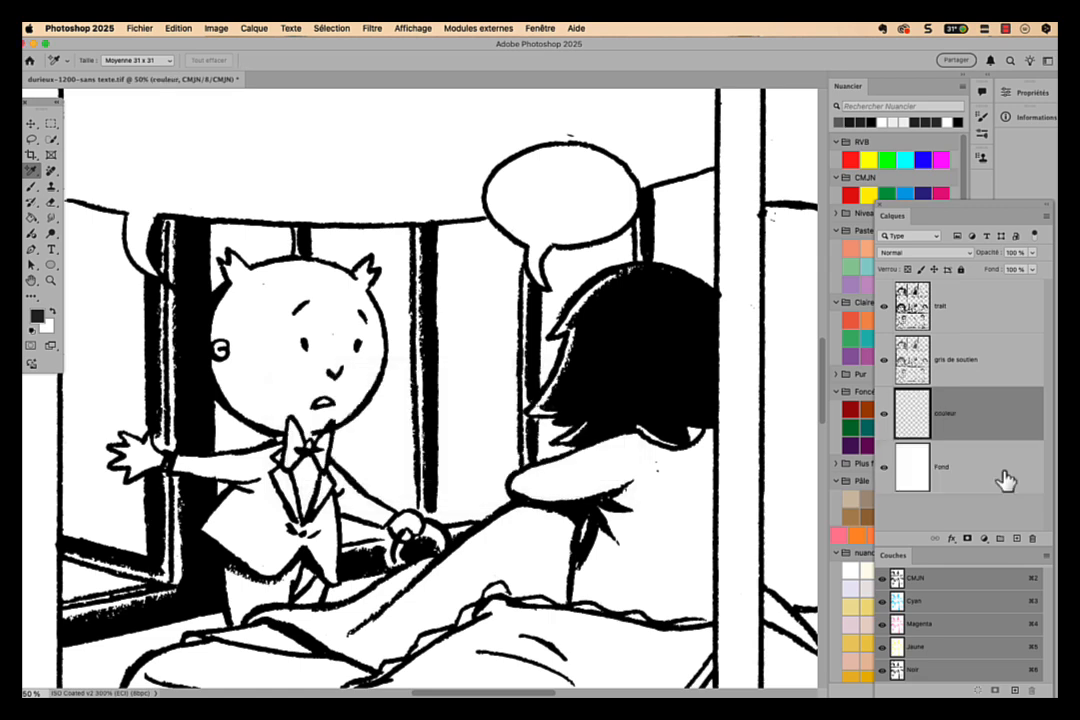
# - Fully lock the trait and gris de soutien layers, and make the couleur layer active
pyautogui.hscroll(-2, 522, 461)
pyautogui.scroll(-5, 522, 461)
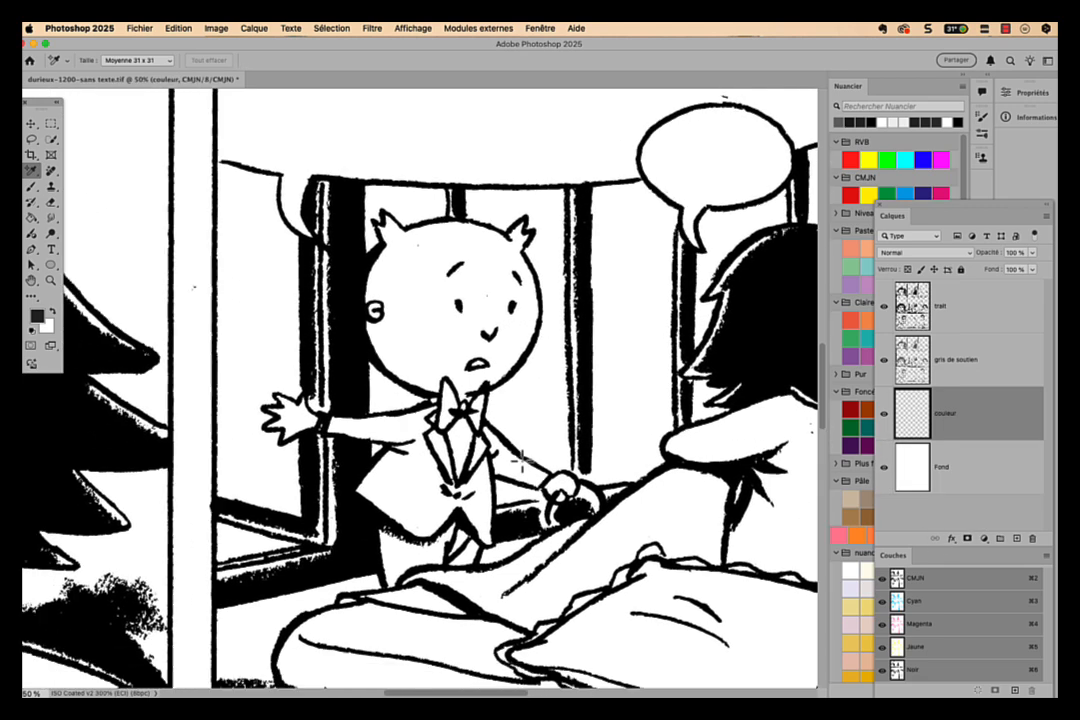
pyautogui.hscroll(-3, 522, 461)
pyautogui.scroll(1, 522, 461)
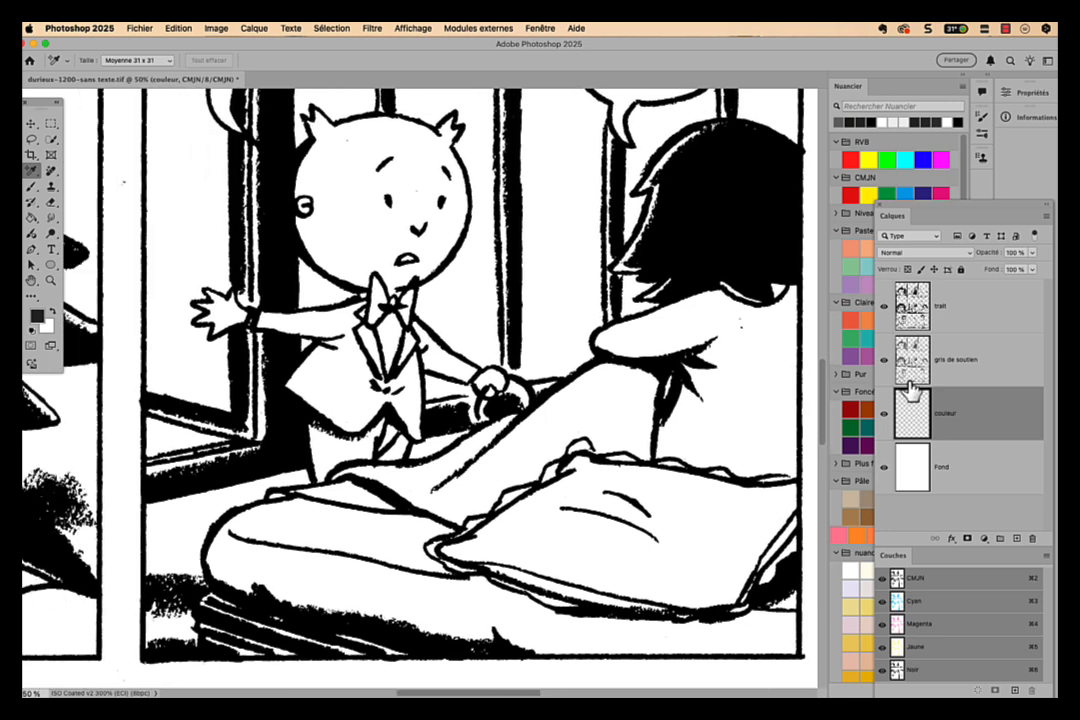
pyautogui.click(1002, 315)
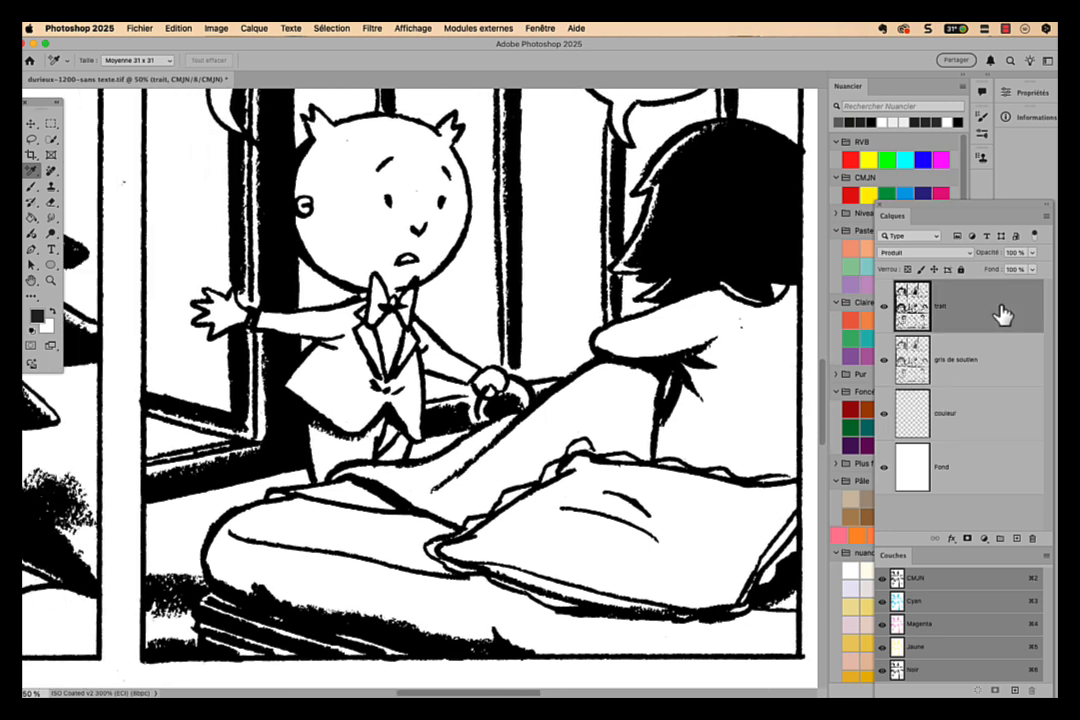
pyautogui.click(960, 269)
pyautogui.click(1012, 361)
pyautogui.click(960, 271)
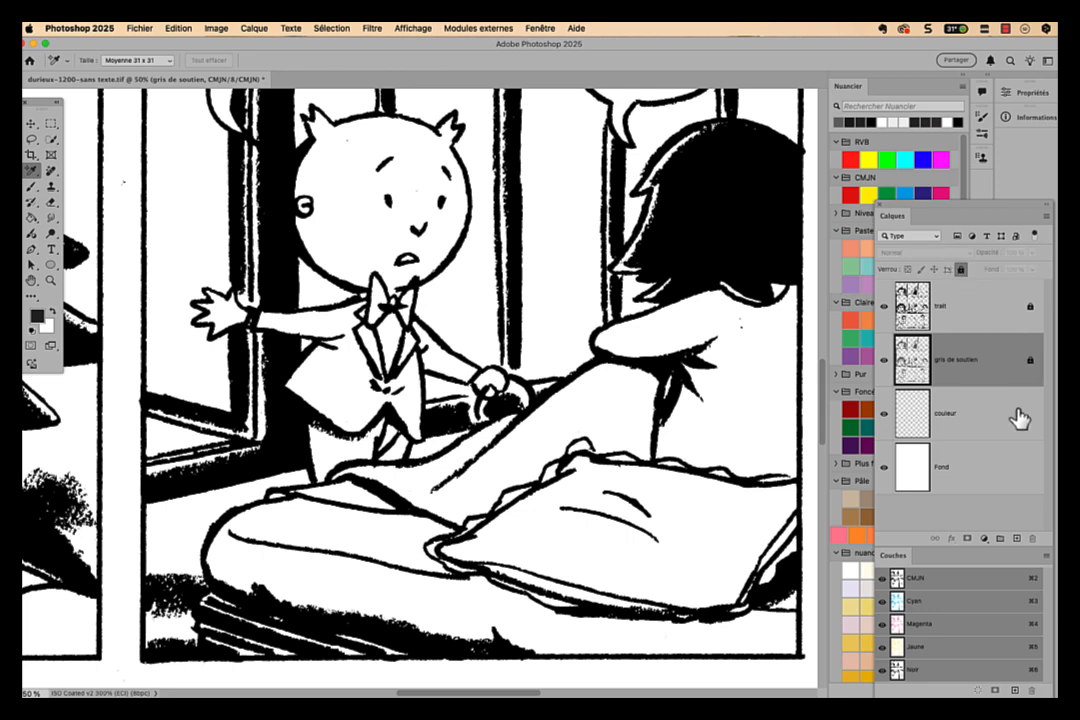
pyautogui.click(1020, 418)
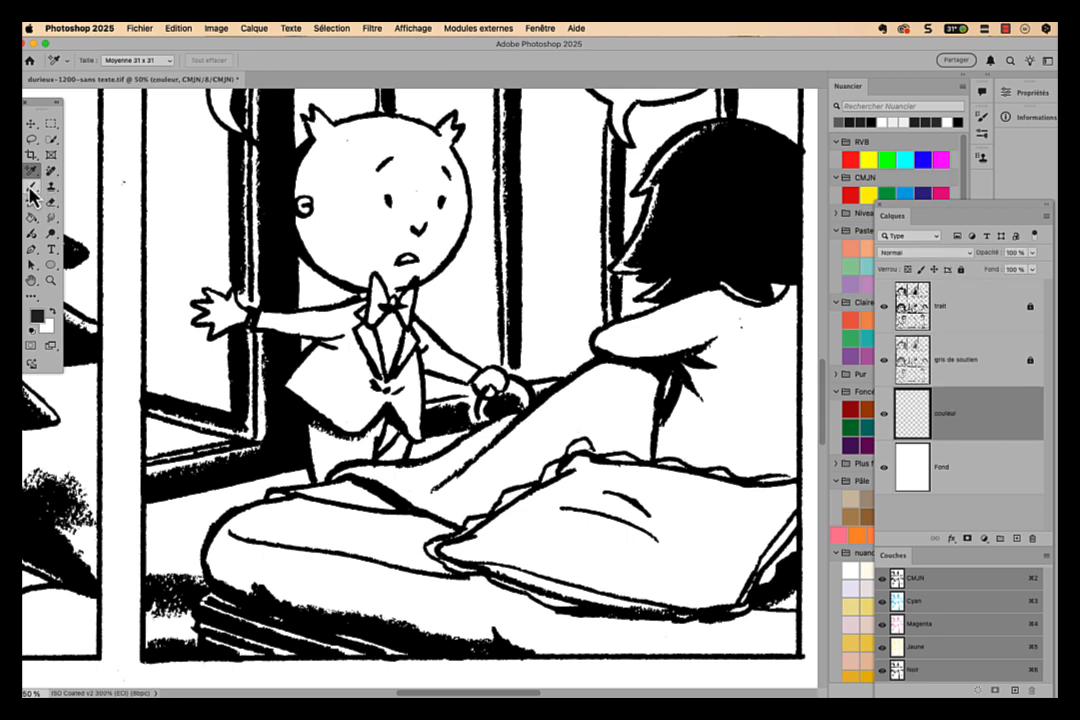
# - Try painting a freehand stroke on the couleur layer with the Brush tool's 25 px charcoal brush
pyautogui.click(32, 189)
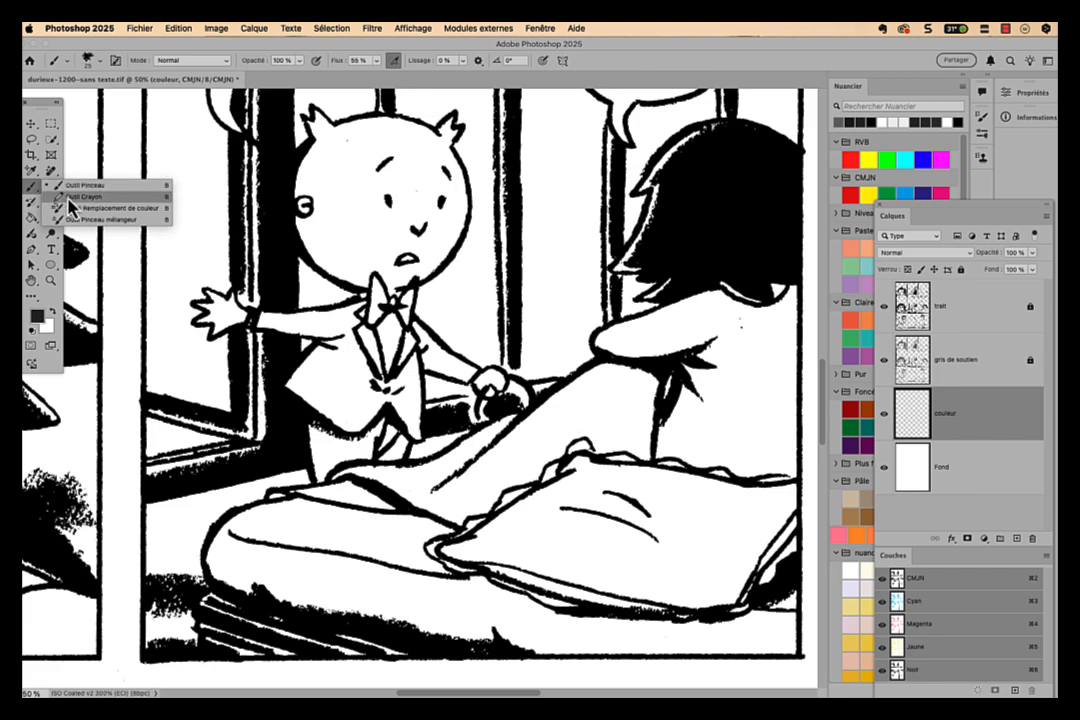
pyautogui.click(76, 187)
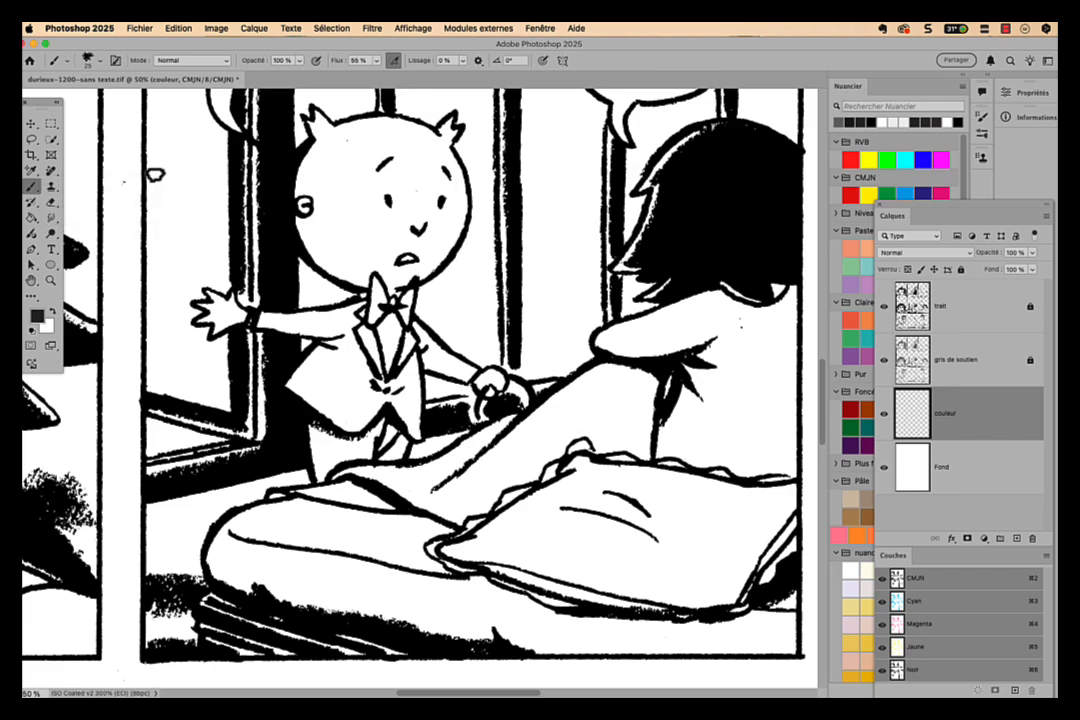
pyautogui.moveTo(166, 172)
pyautogui.mouseDown()
pyautogui.moveTo(185, 235)
pyautogui.moveTo(398, 299)
pyautogui.moveTo(369, 299)
pyautogui.mouseUp()
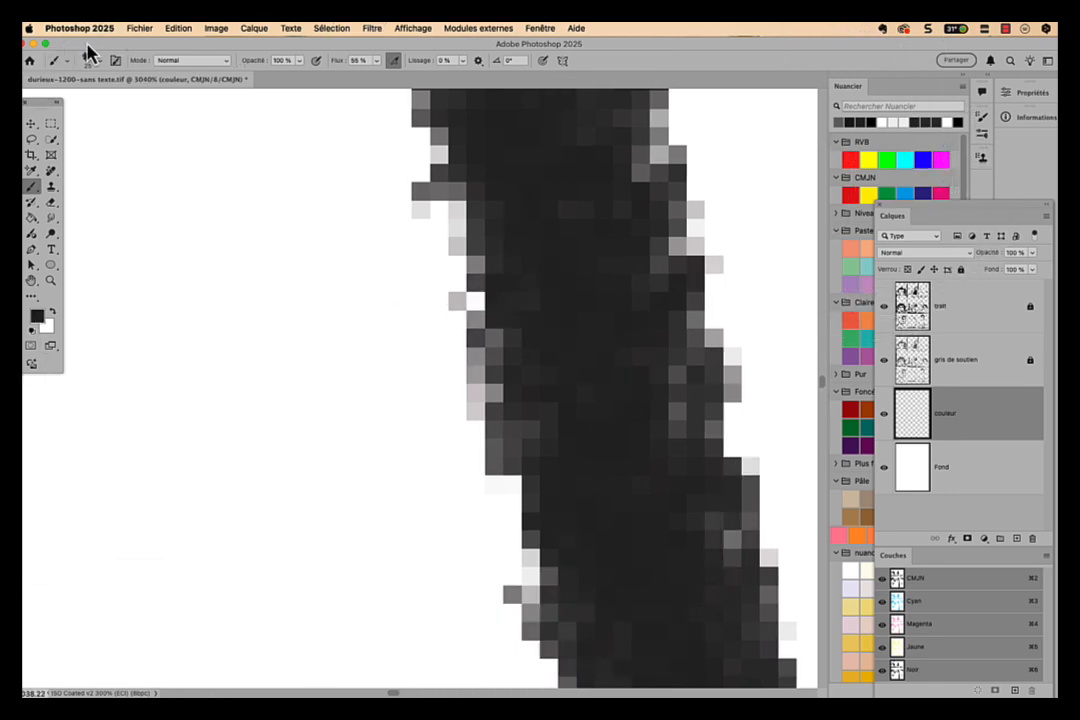
# - Try the 25 px Arrondi net pression taille brush beside a drawn line, inspect the edge pixels, and undo the test painting
pyautogui.click(88, 60)
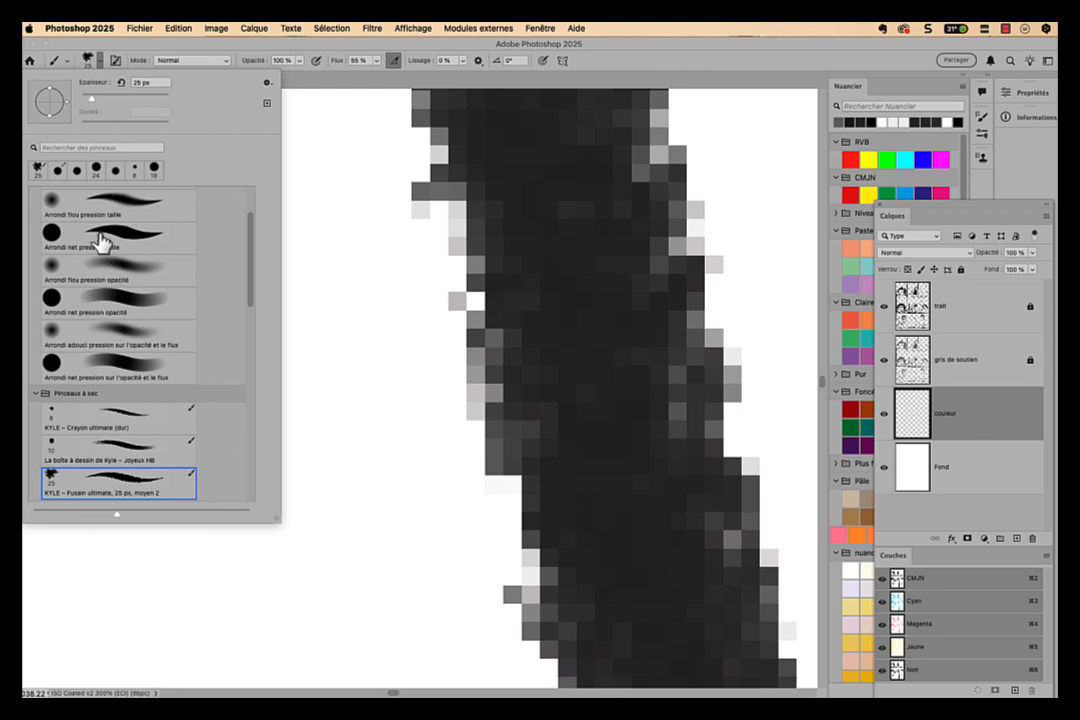
pyautogui.click(104, 238)
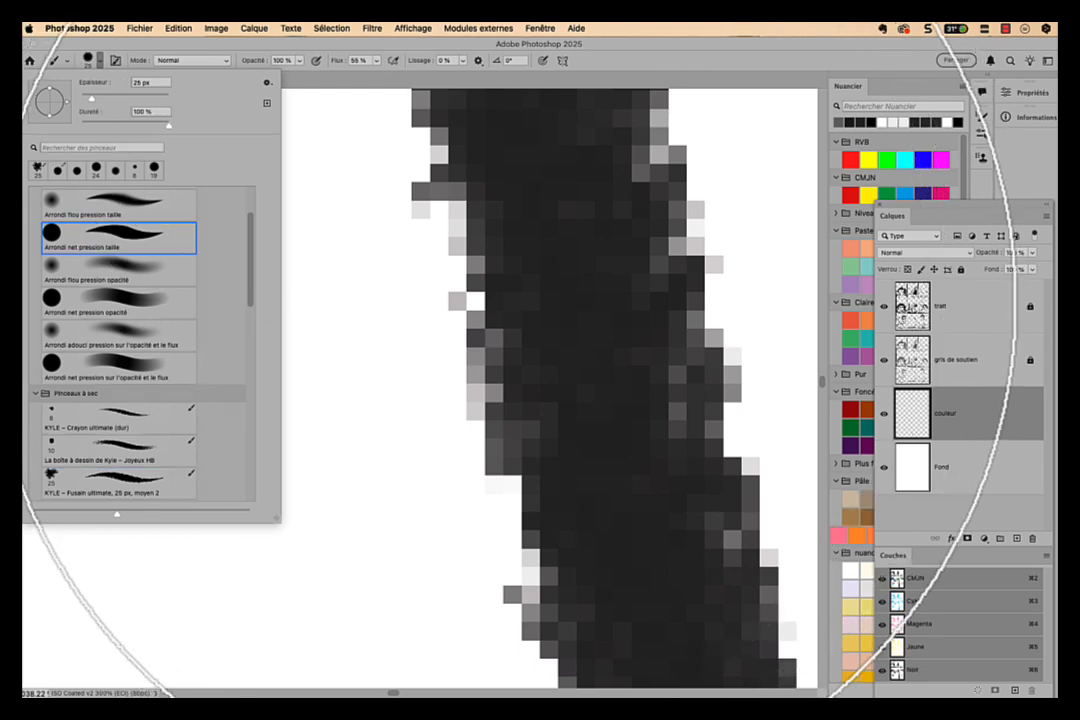
pyautogui.press('super+minus')
pyautogui.press('super+minus')
pyautogui.press('super+minus')
pyautogui.moveTo(501, 299)
pyautogui.mouseDown()
pyautogui.moveTo(511, 408)
pyautogui.moveTo(542, 336)
pyautogui.mouseUp()
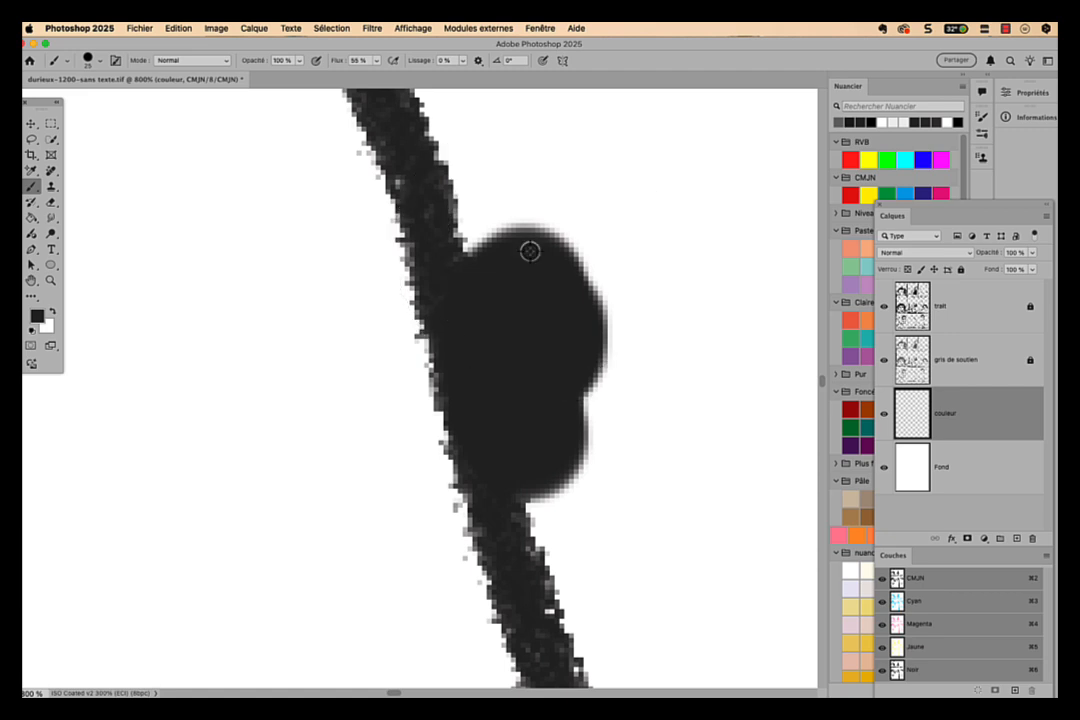
pyautogui.scroll(10, 530, 251)
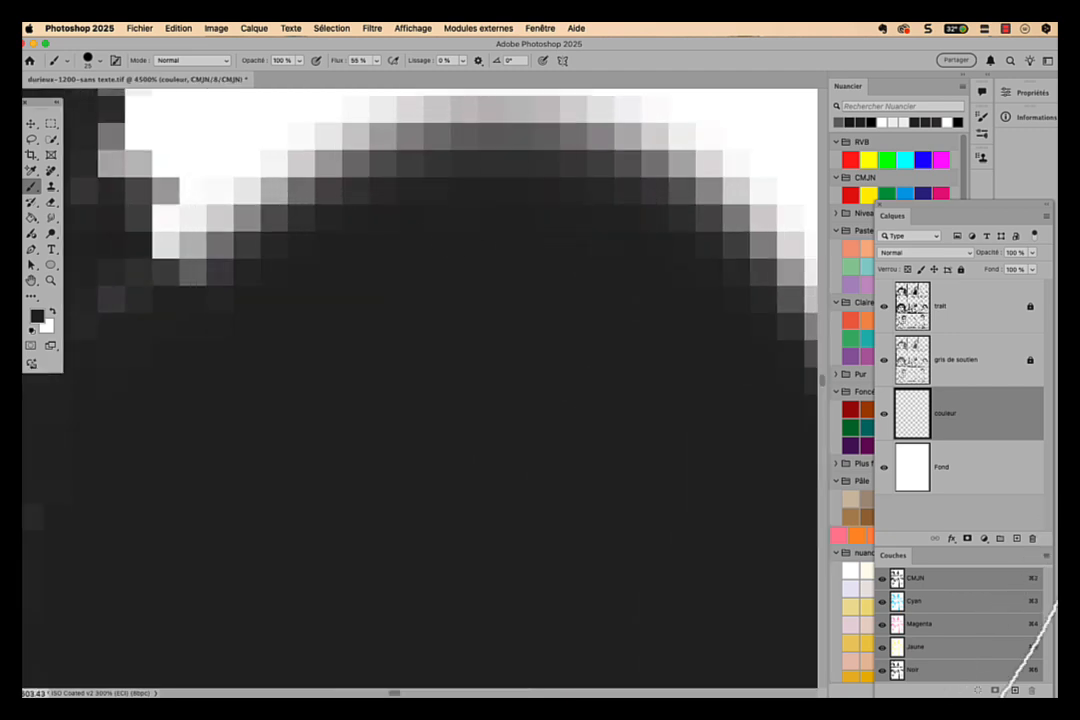
pyautogui.scroll(-8, 380, 272)
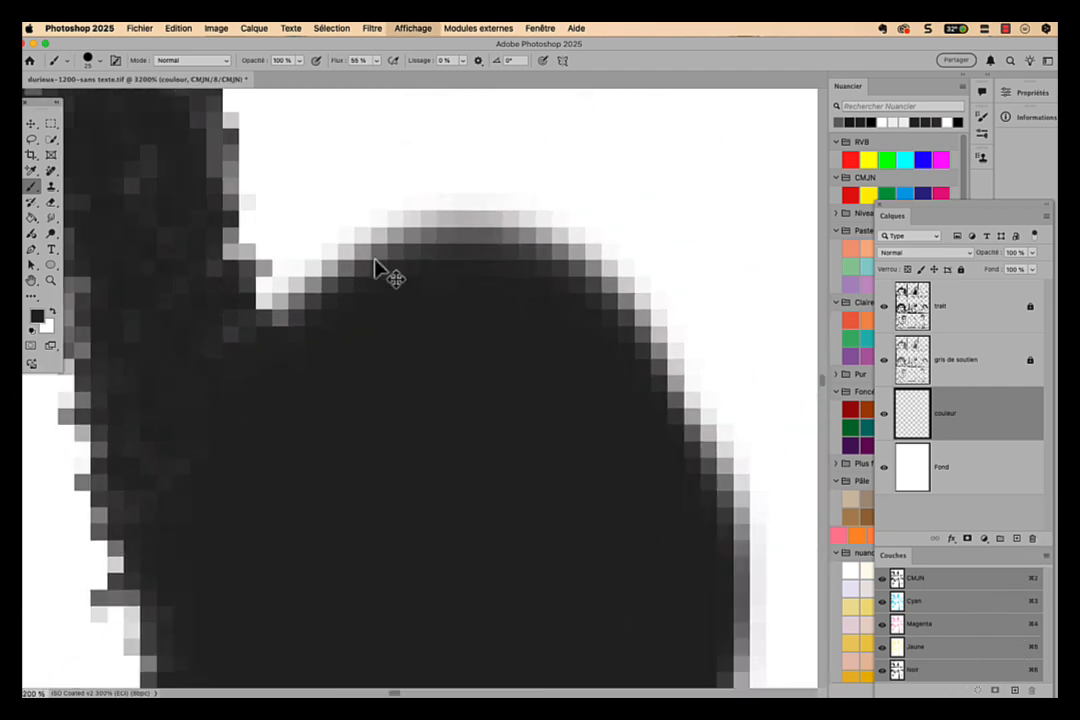
pyautogui.press('super+z')
pyautogui.press('super+z')
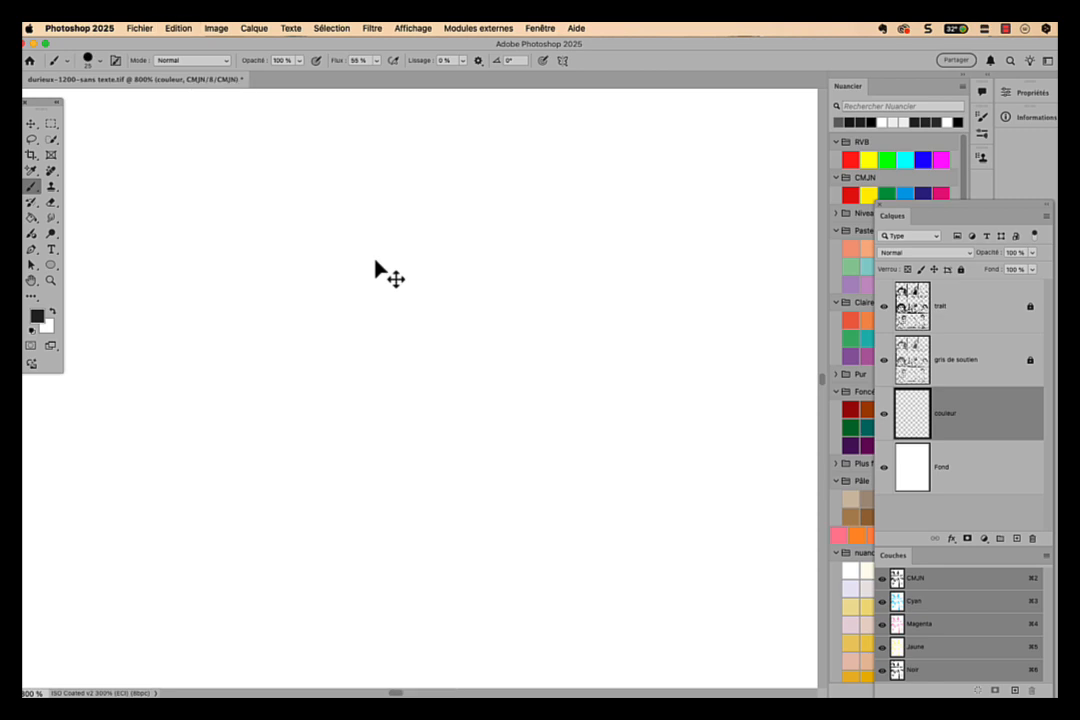
# - Switch from the Brush tool to the Pencil tool for colouring on the couleur layer
pyautogui.press('super+minus')
pyautogui.press('super+minus')
pyautogui.press('super+minus')
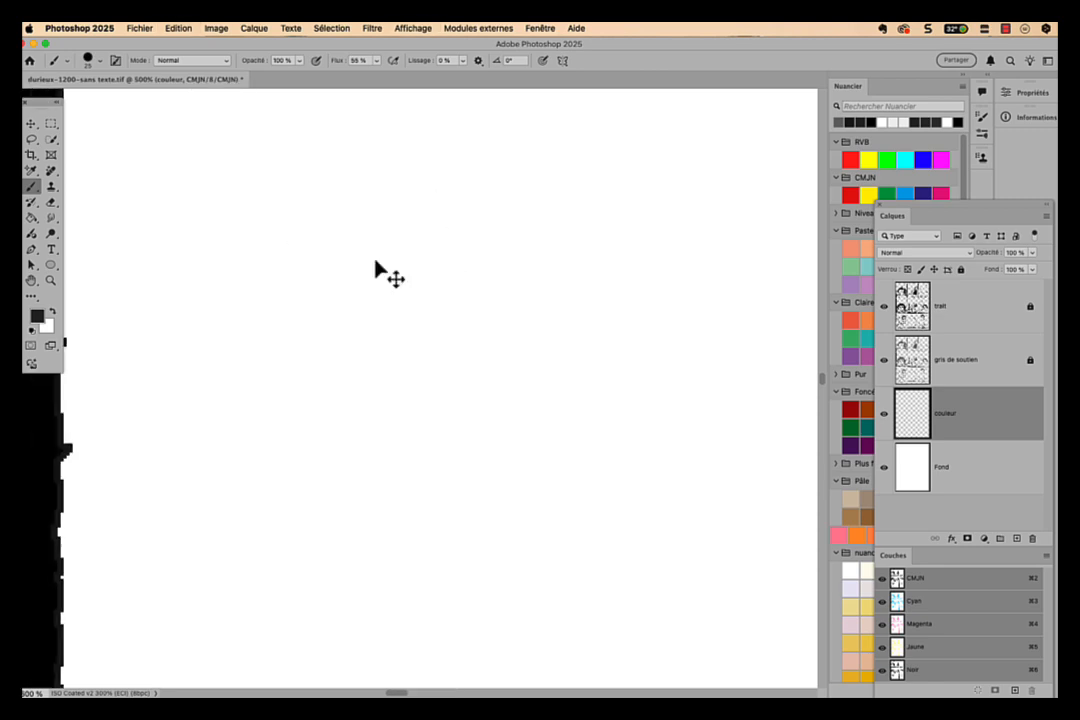
pyautogui.press('super+minus')
pyautogui.press('super+minus')
pyautogui.press('super+minus')
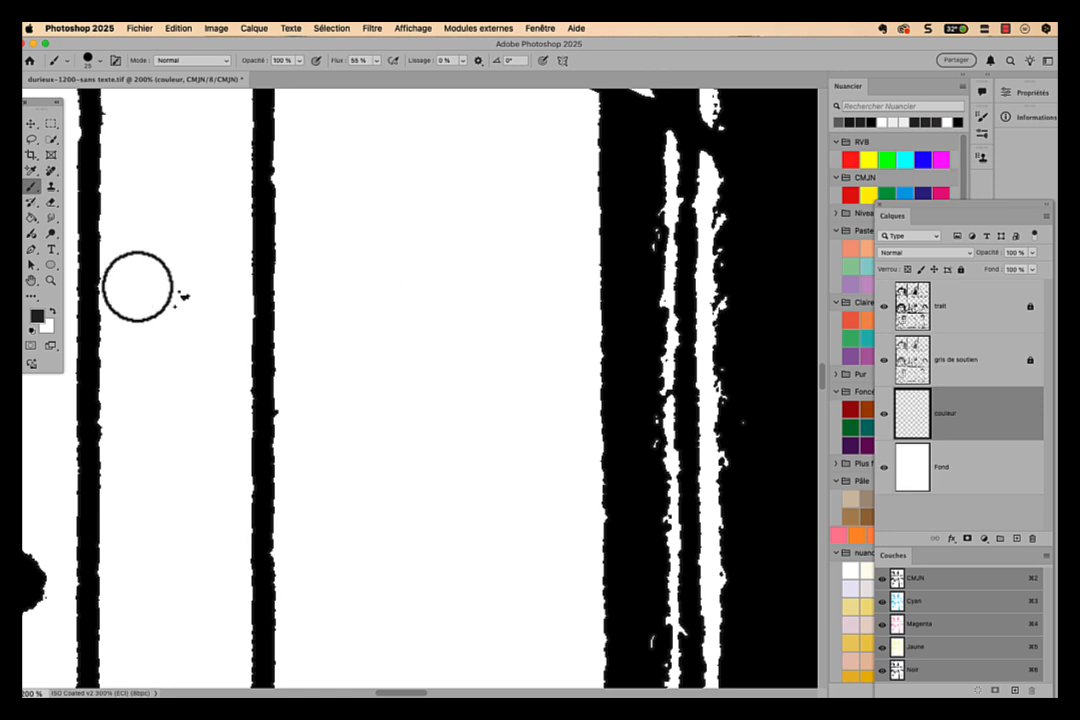
pyautogui.rightClick(31, 186)
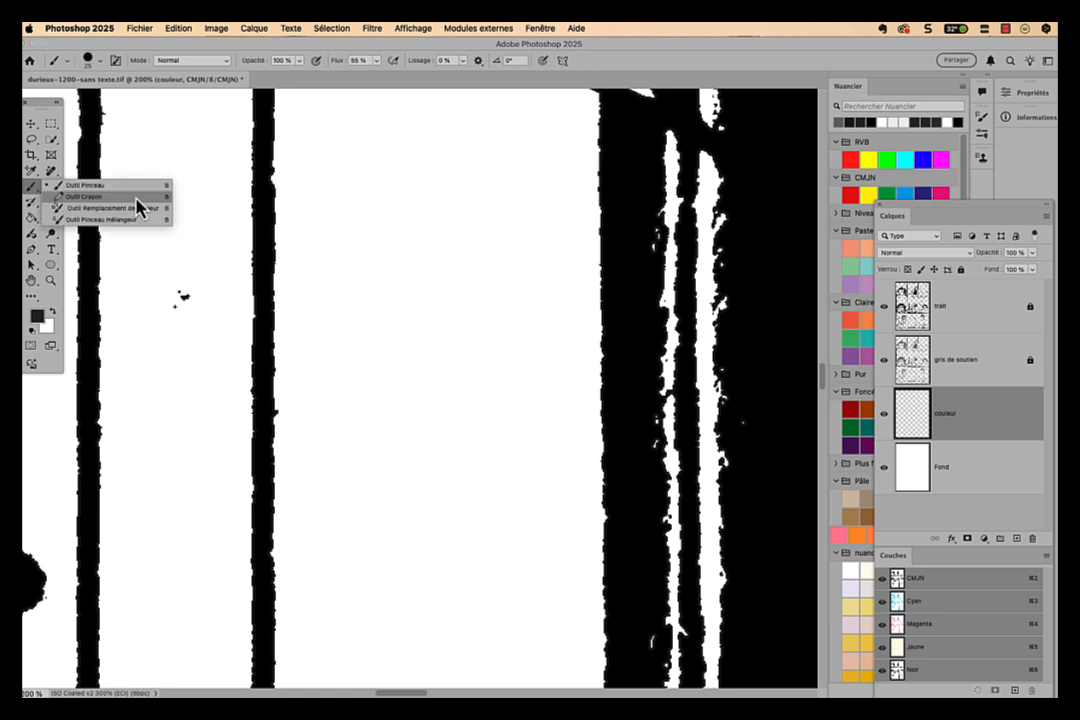
pyautogui.click(136, 197)
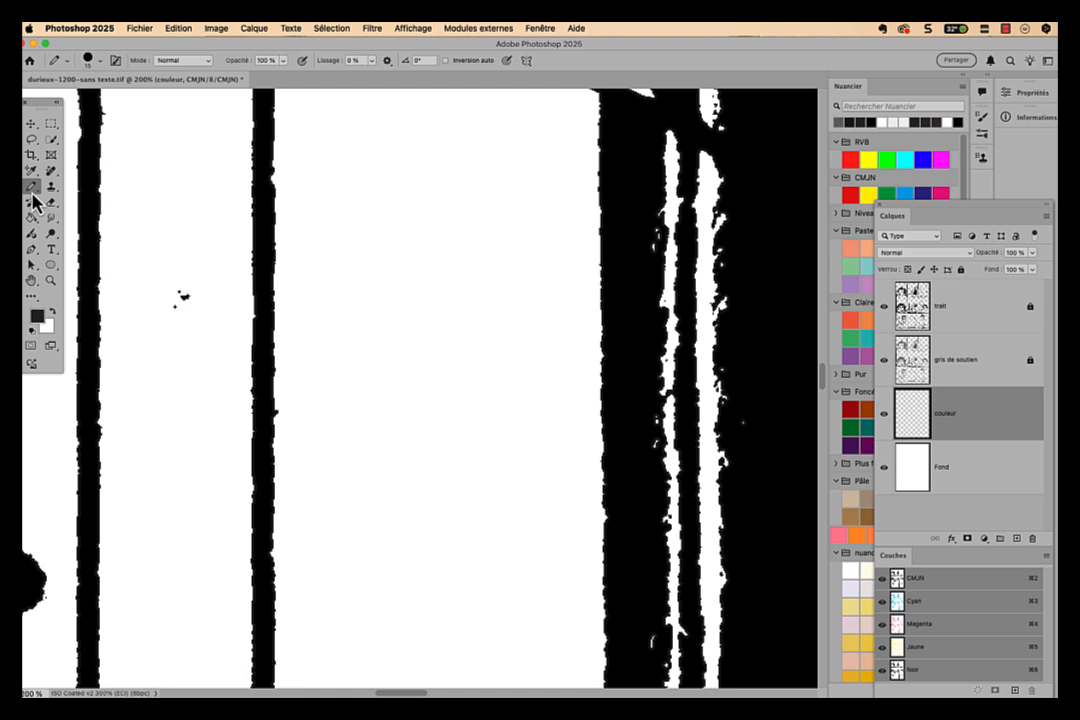
# - Uncover the Pastel swatches and set the foreground colour to the light orange one
pyautogui.moveTo(928, 216); pyautogui.dragTo(934, 336)
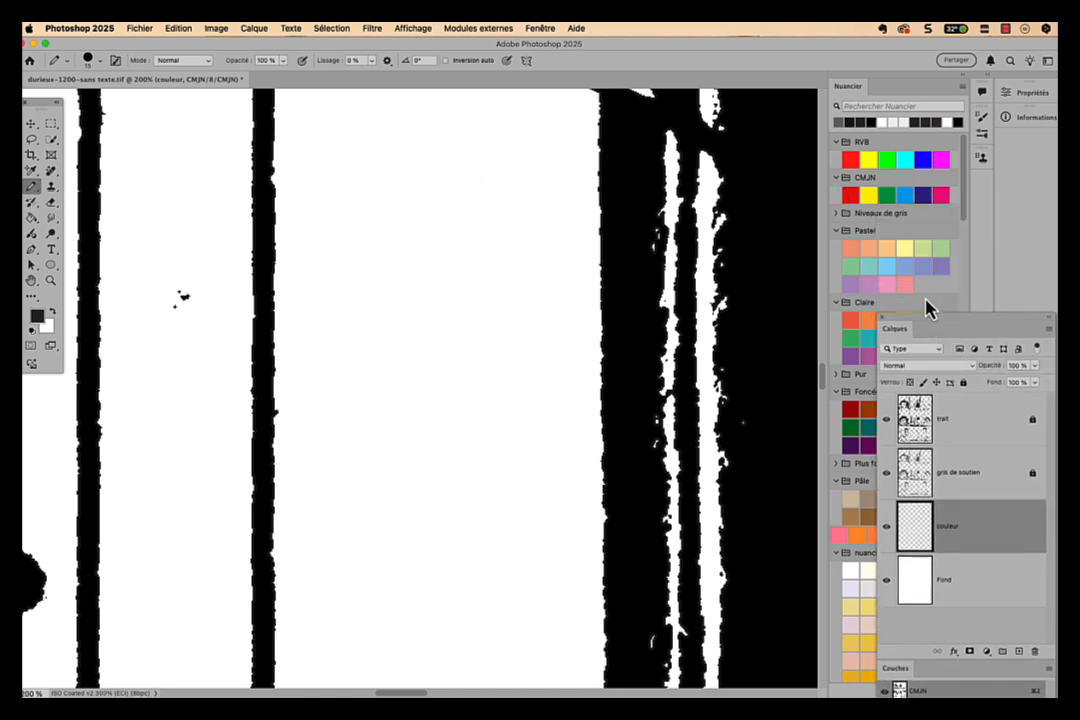
pyautogui.click(887, 247)
pyautogui.press('super+minus')
pyautogui.press('super+minus')
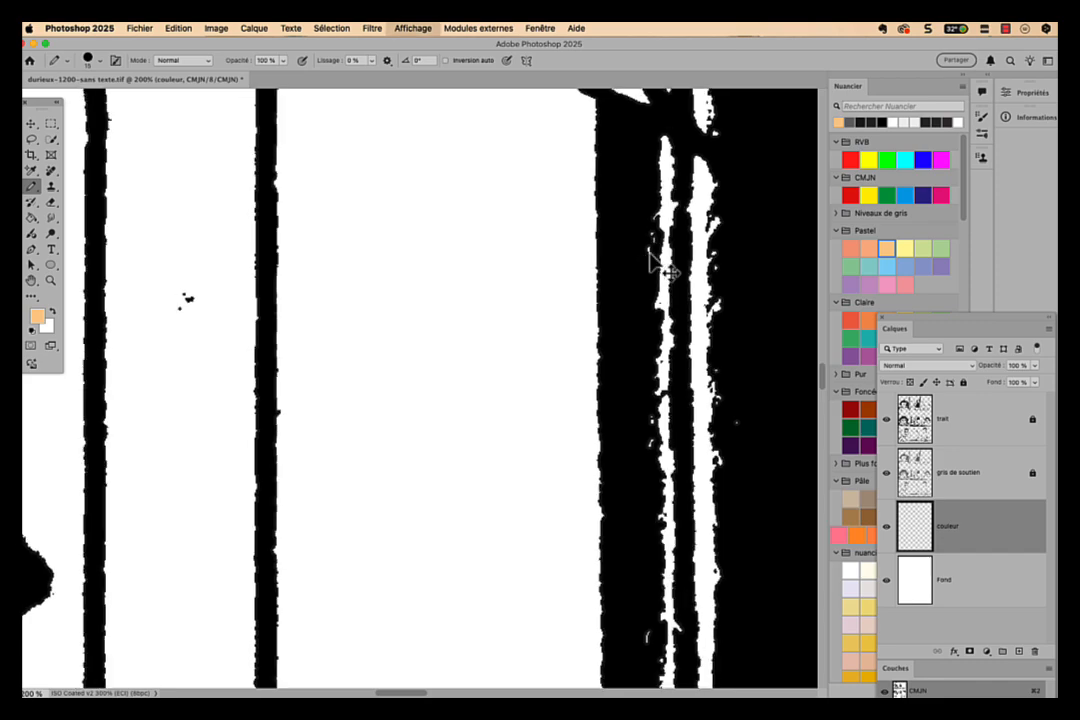
# - Outline the inside of the boy's whole head with light orange Pencil strokes, following the hair tufts, ear and collar to close the contour
pyautogui.press('super+minus')
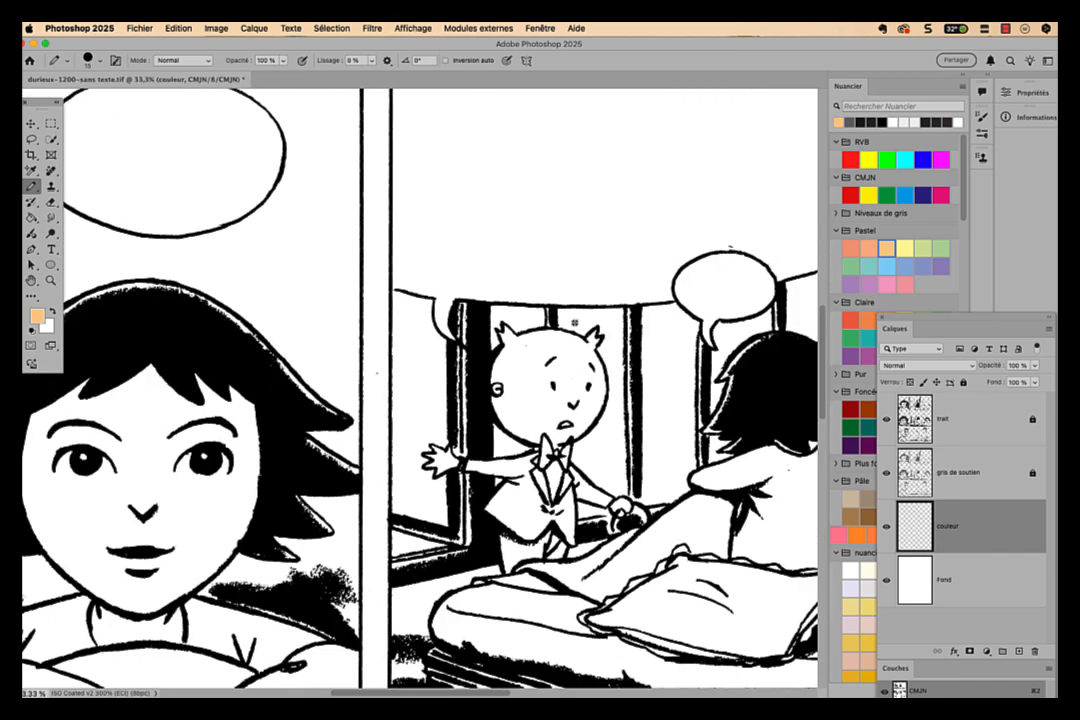
pyautogui.moveTo(543, 341); pyautogui.dragTo(428, 272)
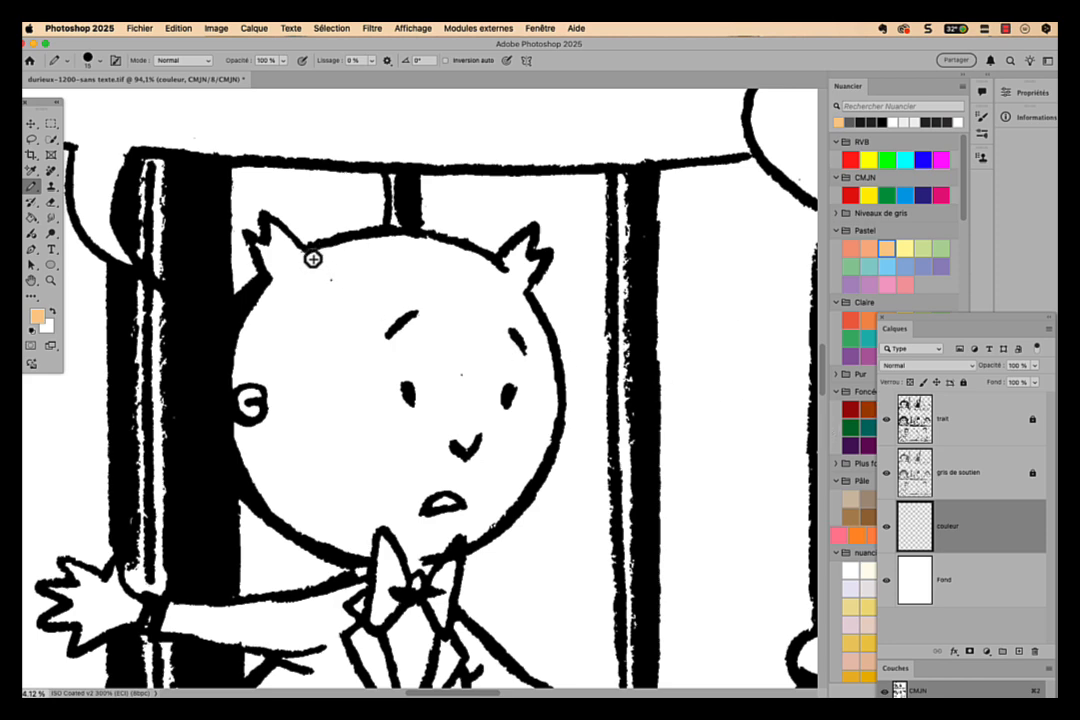
pyautogui.moveTo(310, 257)
pyautogui.mouseDown()
pyautogui.moveTo(399, 241)
pyautogui.moveTo(331, 248)
pyautogui.moveTo(365, 238)
pyautogui.moveTo(447, 249)
pyautogui.moveTo(390, 241)
pyautogui.moveTo(307, 263)
pyautogui.moveTo(270, 224)
pyautogui.mouseUp()
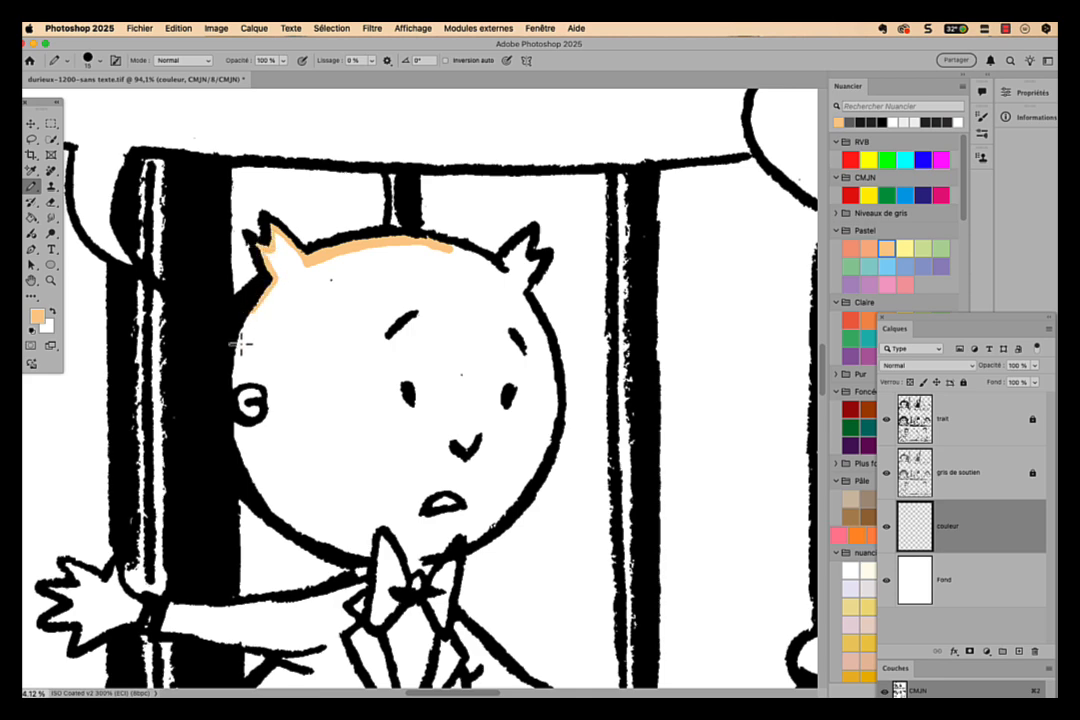
pyautogui.moveTo(245, 312); pyautogui.dragTo(233, 382)
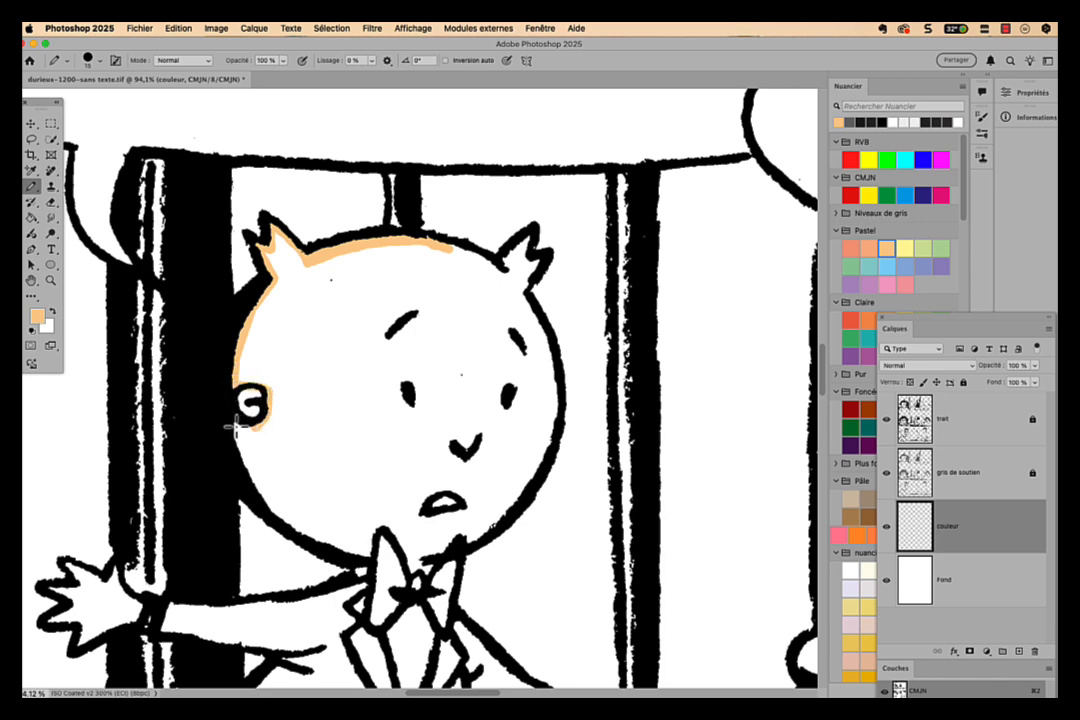
pyautogui.scroll(5, 272, 439)
pyautogui.scroll(-5, 314, 585)
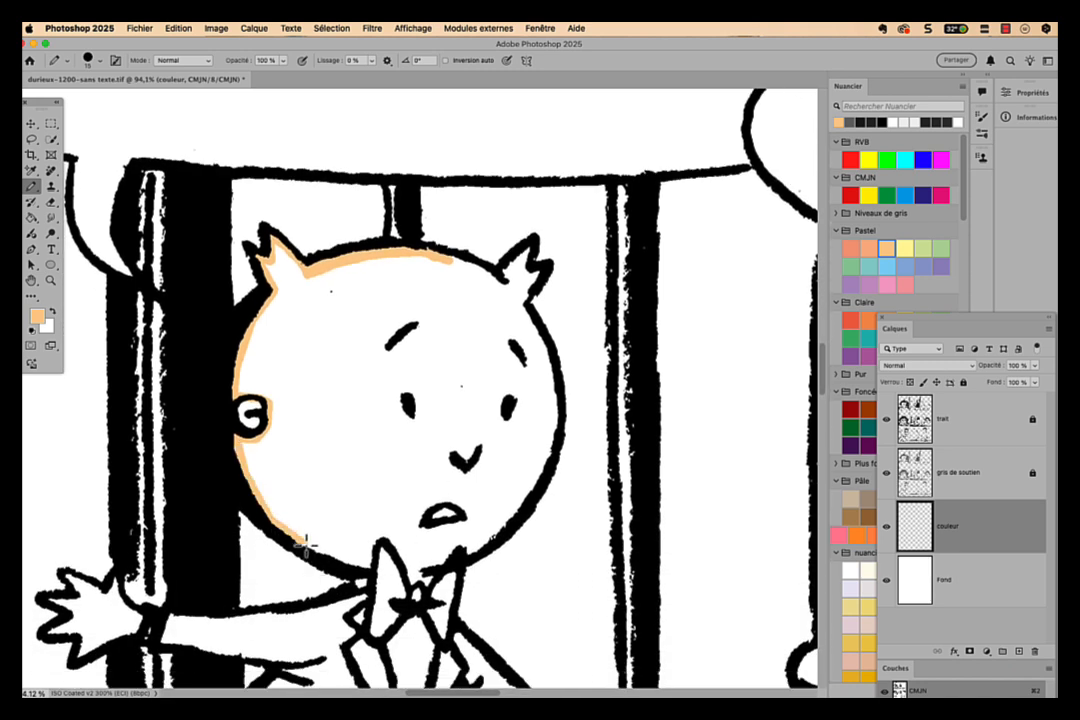
pyautogui.moveTo(306, 545); pyautogui.dragTo(375, 563)
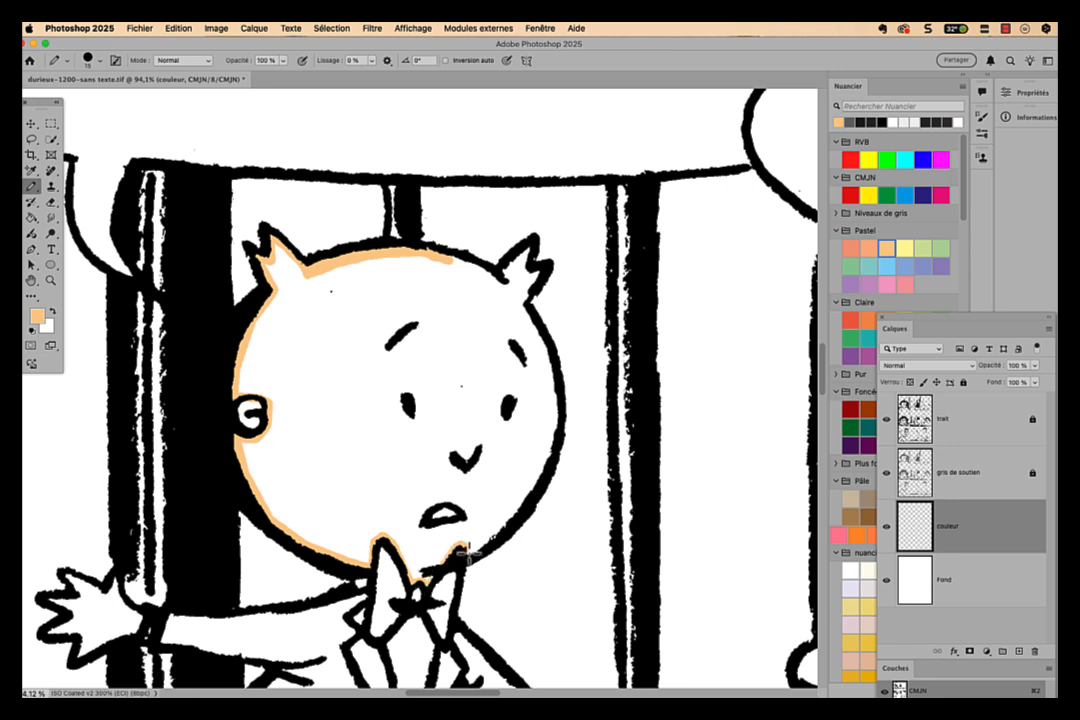
pyautogui.moveTo(494, 530)
pyautogui.mouseDown()
pyautogui.moveTo(571, 425)
pyautogui.moveTo(529, 495)
pyautogui.moveTo(553, 452)
pyautogui.moveTo(556, 402)
pyautogui.moveTo(541, 327)
pyautogui.moveTo(521, 303)
pyautogui.moveTo(555, 427)
pyautogui.moveTo(536, 498)
pyautogui.mouseUp()
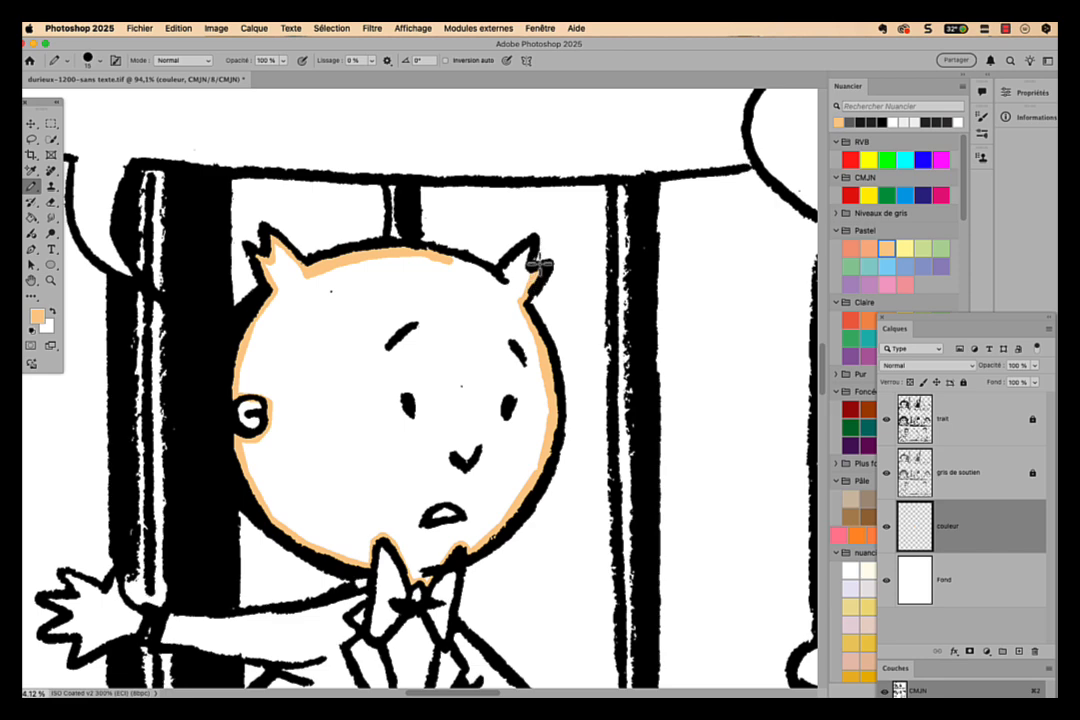
pyautogui.moveTo(526, 269)
pyautogui.mouseDown()
pyautogui.moveTo(527, 247)
pyautogui.moveTo(505, 282)
pyautogui.mouseUp()
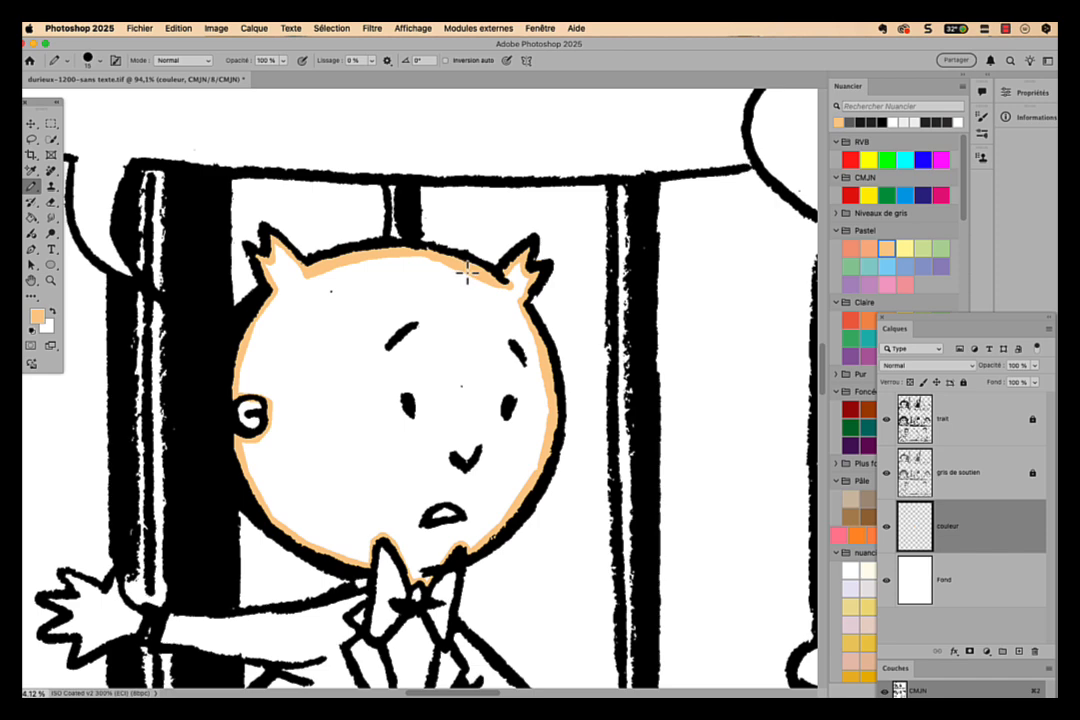
# - Select the uncoloured interior of the boy's face inside the orange outline with the Magic Wand
pyautogui.press('w')
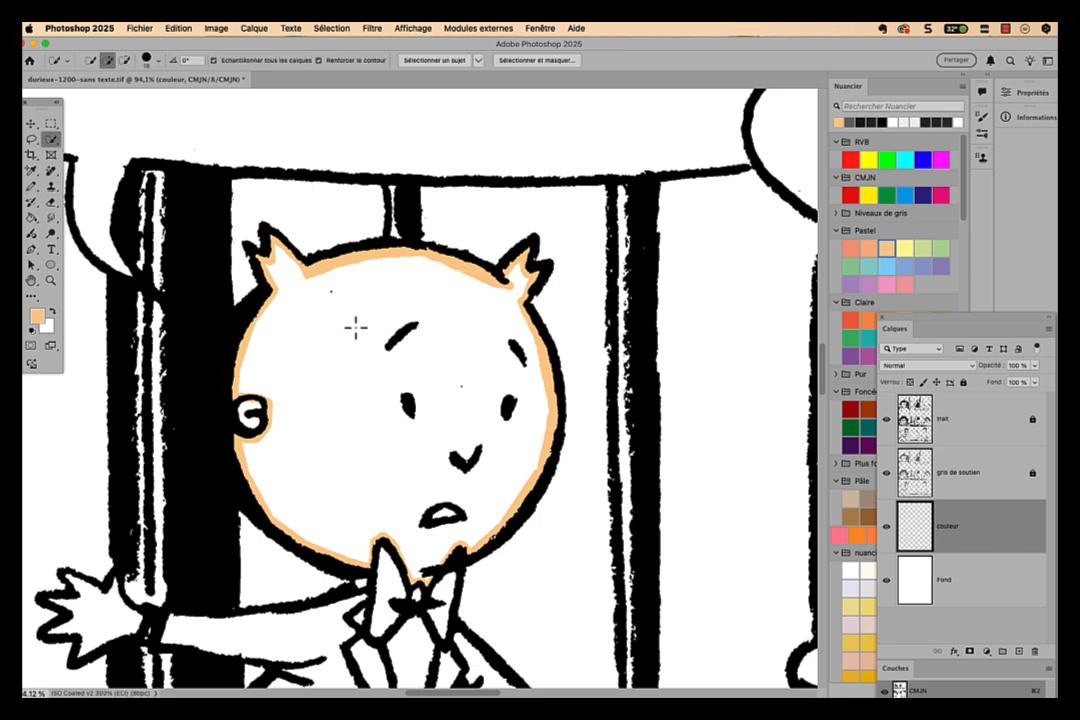
pyautogui.hotkey('shift', 'w')
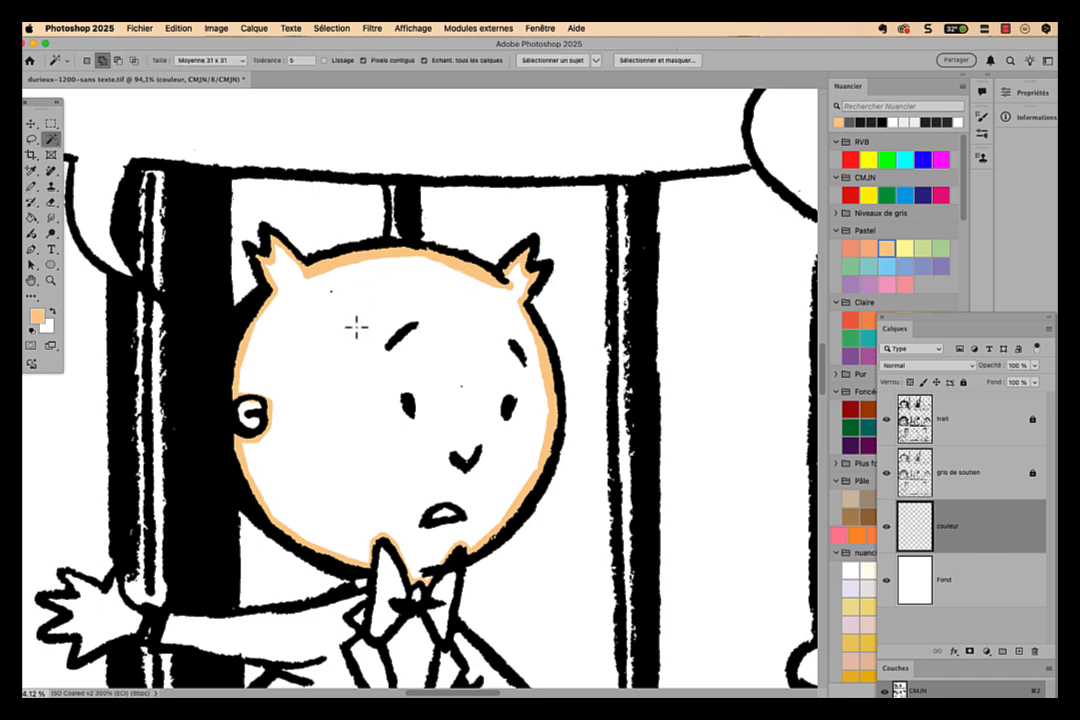
pyautogui.click(356, 329)
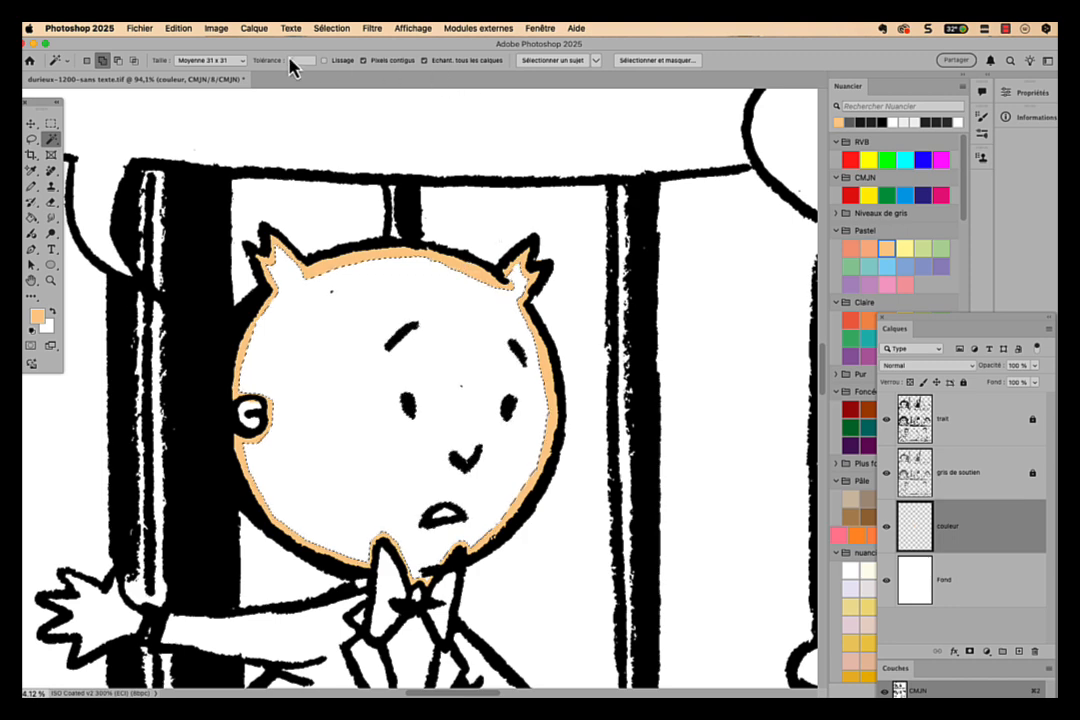
# - Keep Pixels contigus enabled for the Magic Wand and set its sample size to Moyenne 3 x 3
pyautogui.click(368, 63)
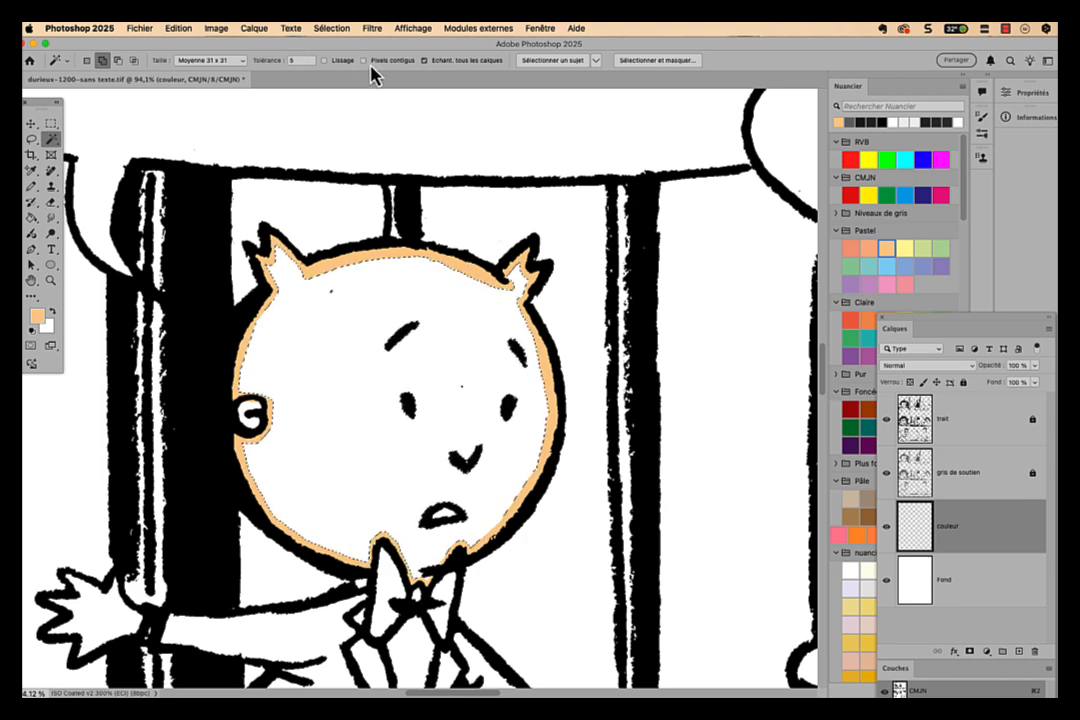
pyautogui.click(364, 61)
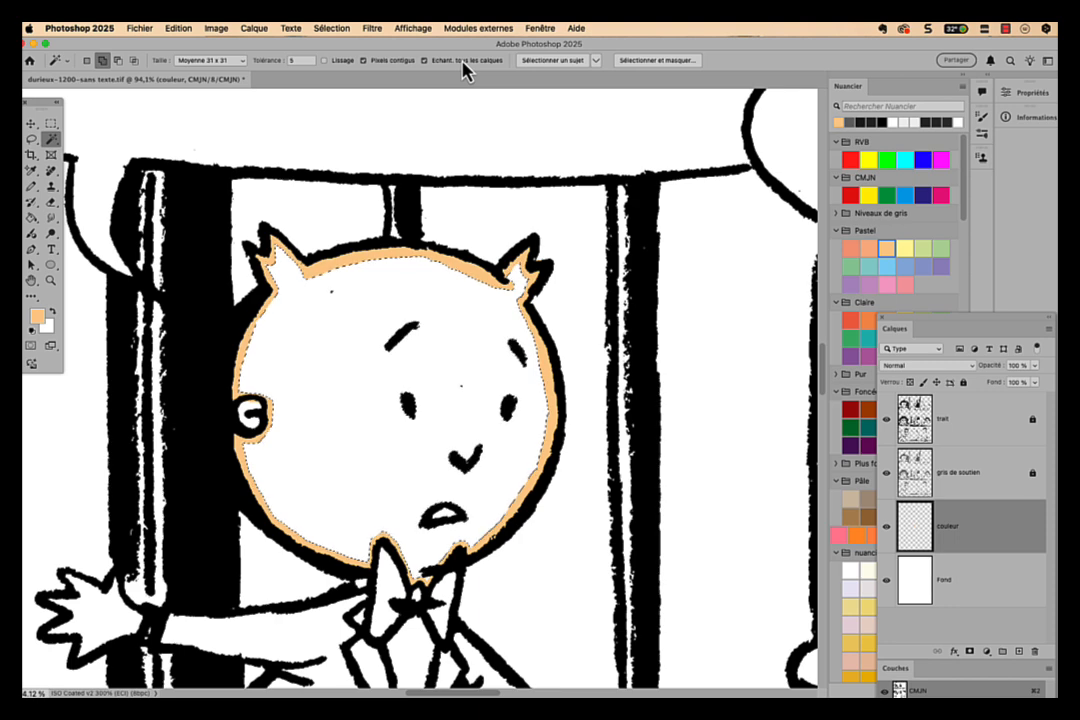
pyautogui.scroll(-1, 437, 65)
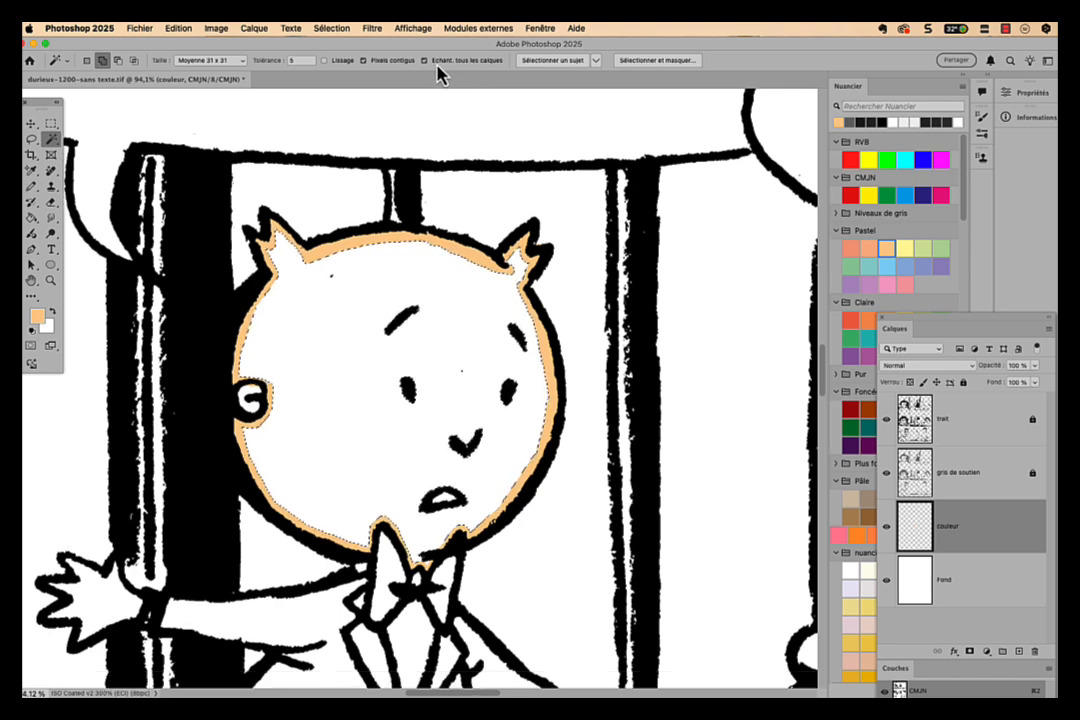
pyautogui.hscroll(2, 437, 65)
pyautogui.click(215, 61)
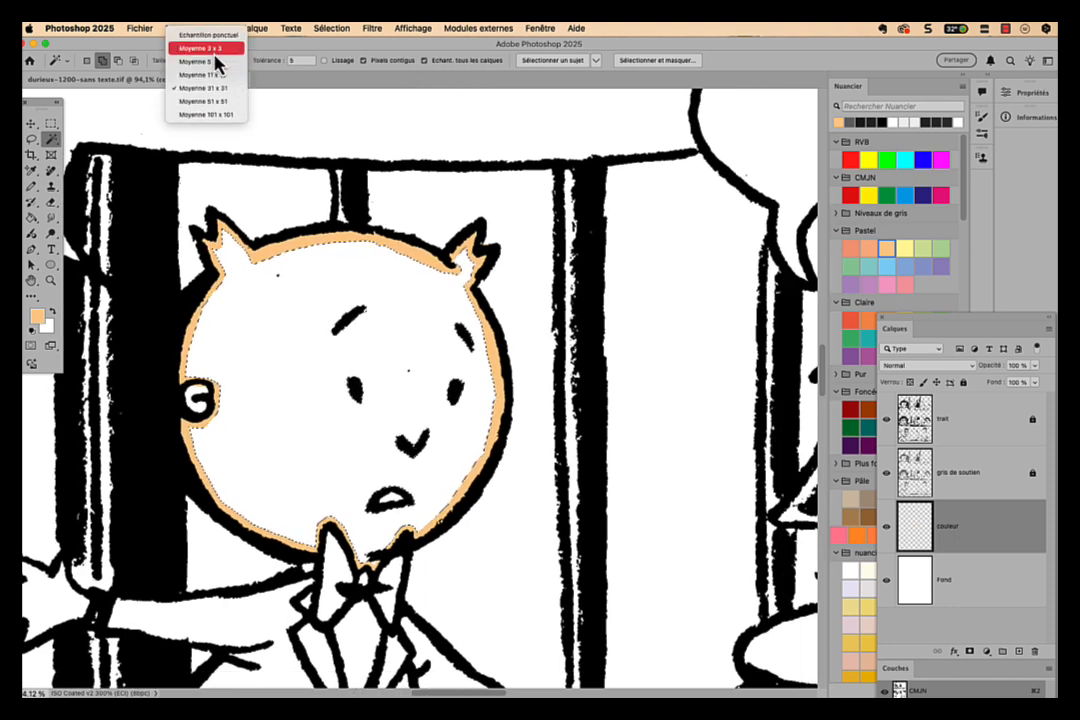
pyautogui.click(215, 53)
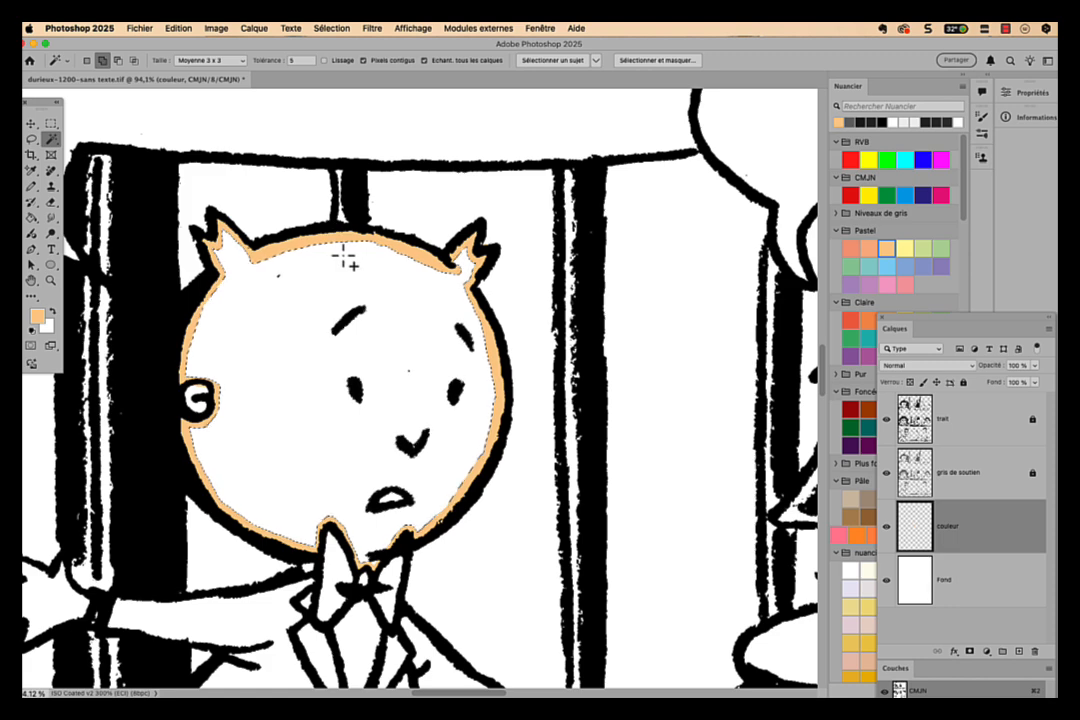
# - Fill the selected face area with Couleur de premier plan on the couleur layer and deselect it
pyautogui.press('i')
pyautogui.hotkey('shift', 'F5')
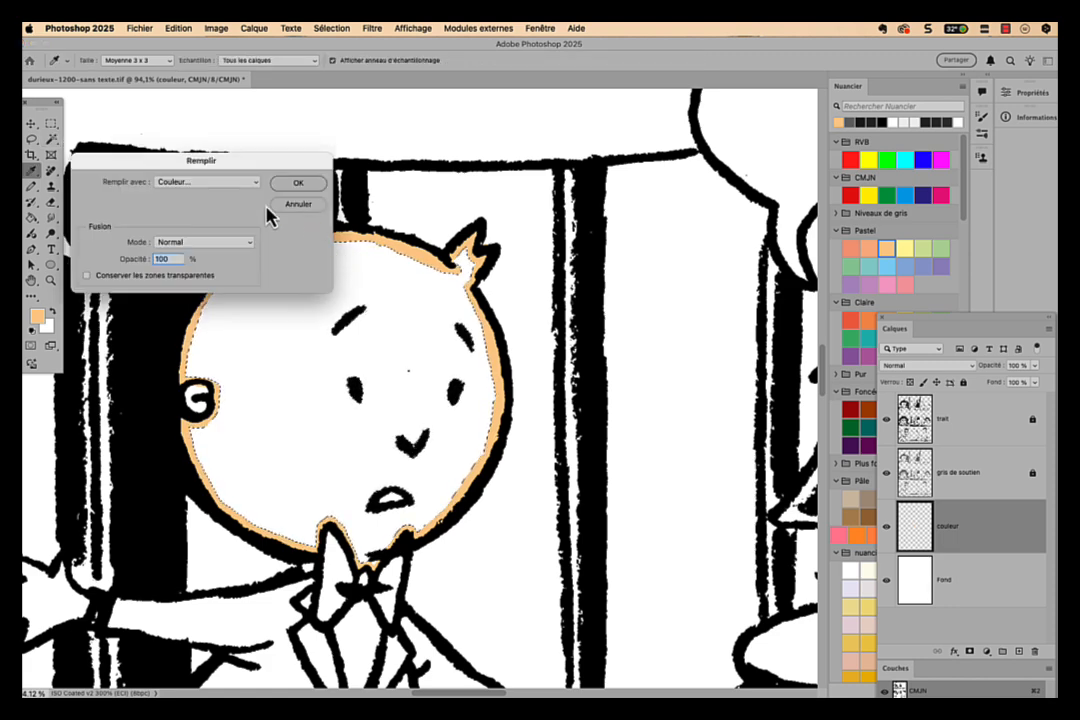
pyautogui.click(236, 182)
pyautogui.hscroll(5, 222, 186)
pyautogui.click(222, 153)
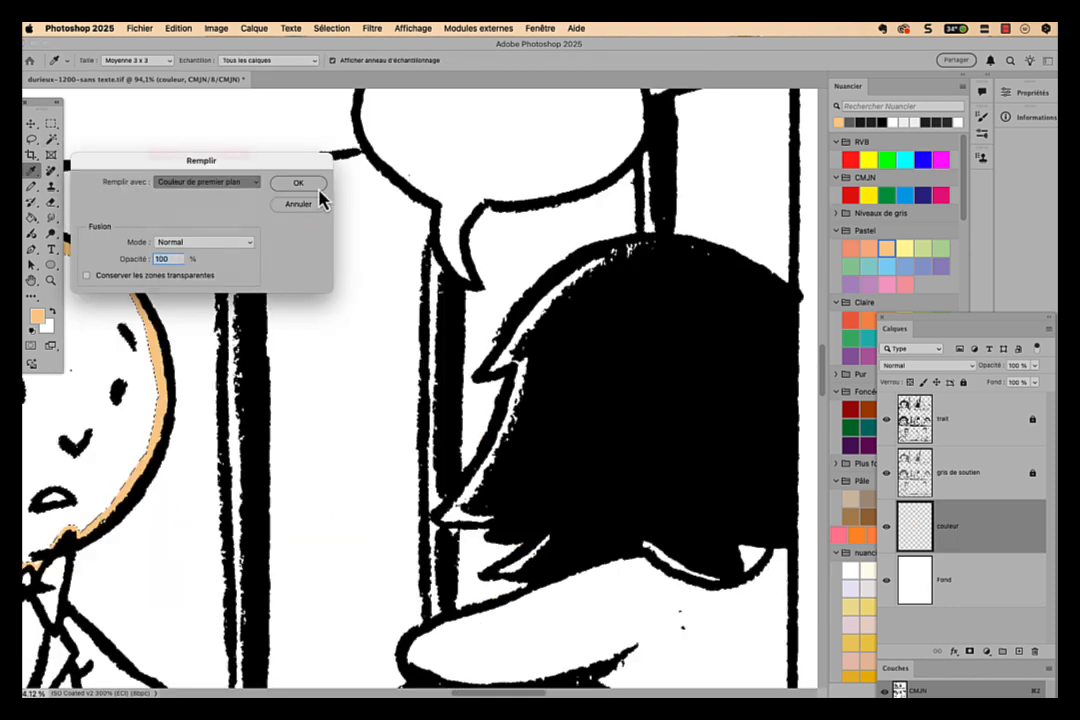
pyautogui.click(318, 188)
pyautogui.press('w')
pyautogui.hscroll(-6, 333, 212)
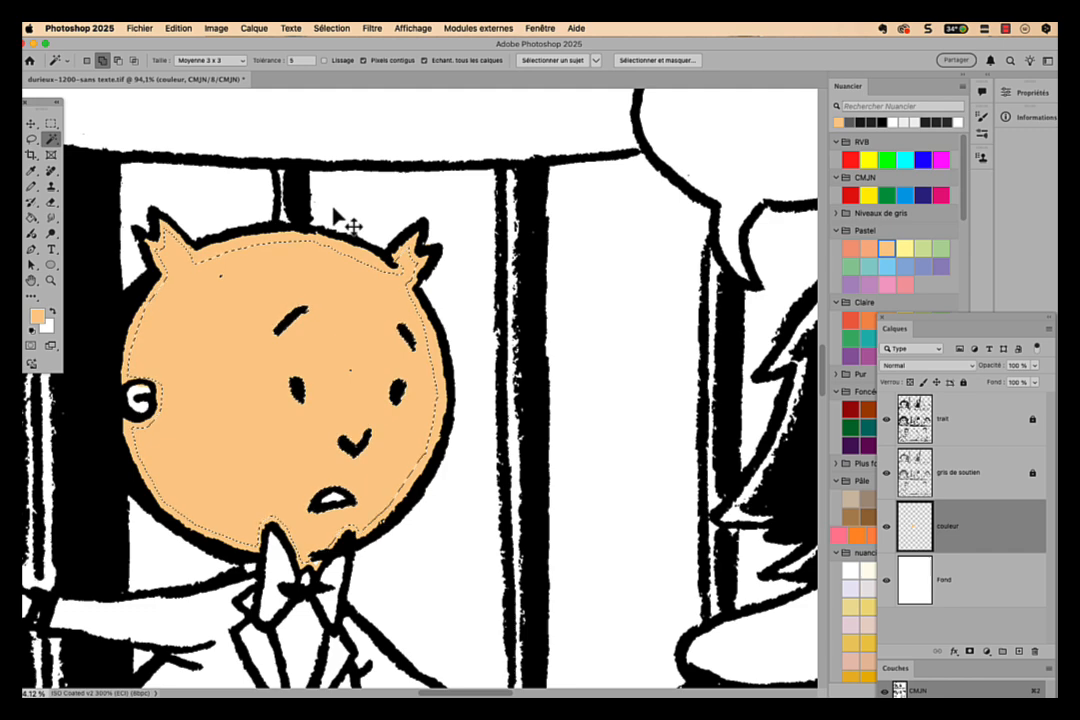
pyautogui.press('super+d')
# - Inspect the head's colour fill up close with the gris de soutien and trait layers hidden, and show both layers again
pyautogui.moveTo(250, 244); pyautogui.dragTo(288, 250)
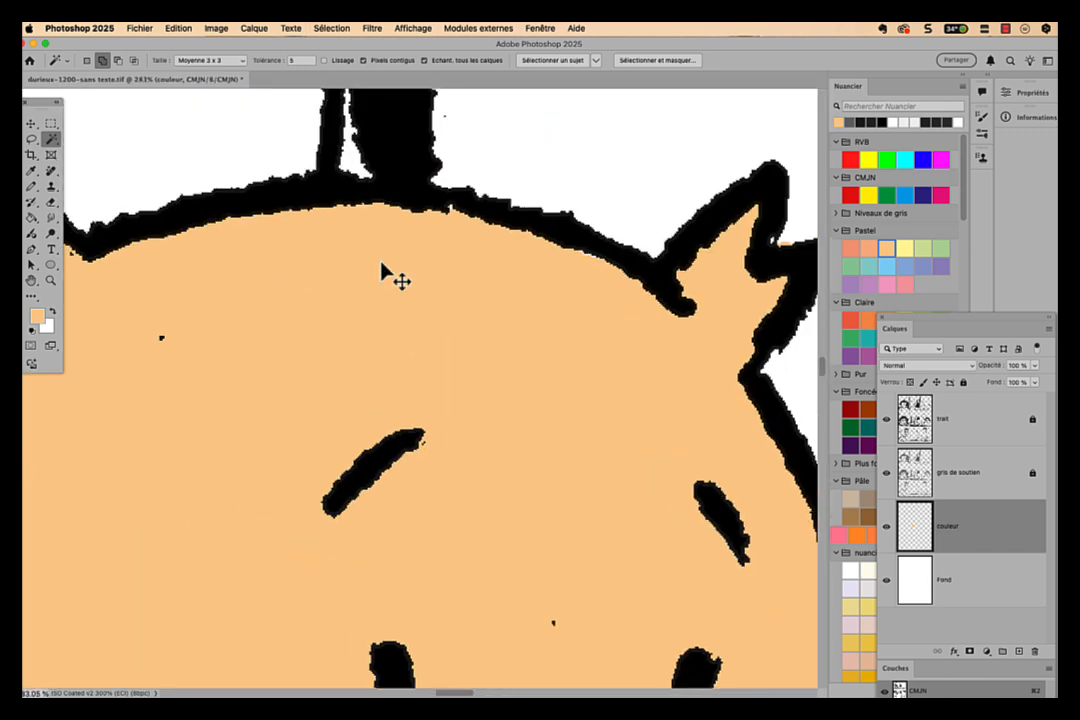
pyautogui.click(884, 474)
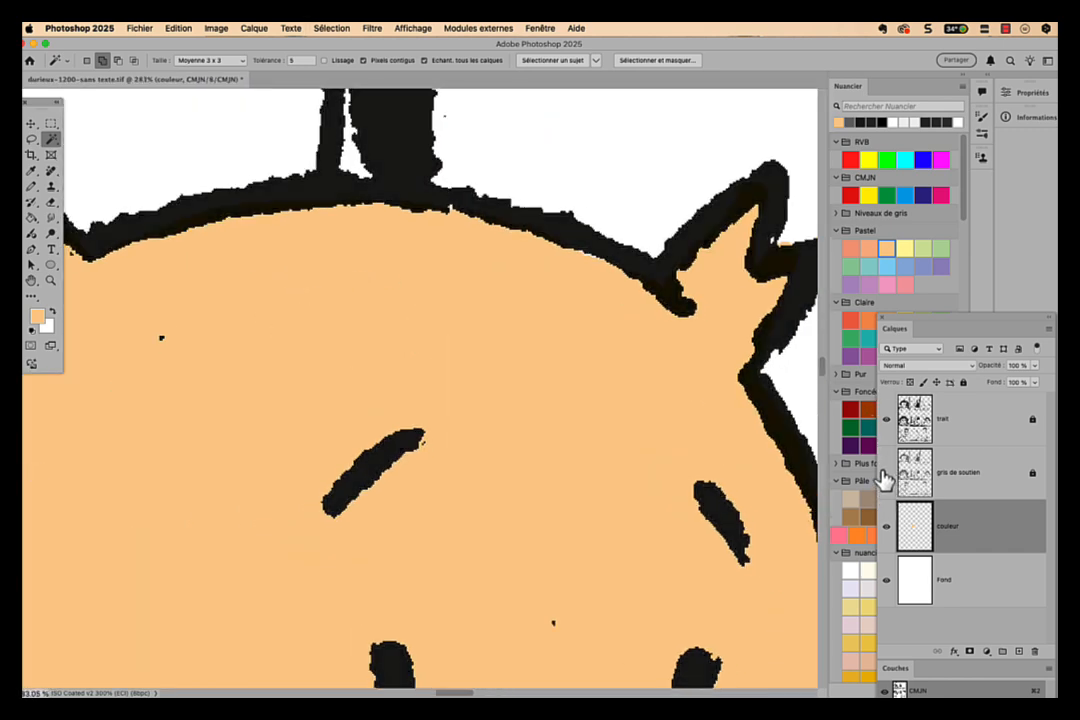
pyautogui.click(884, 420)
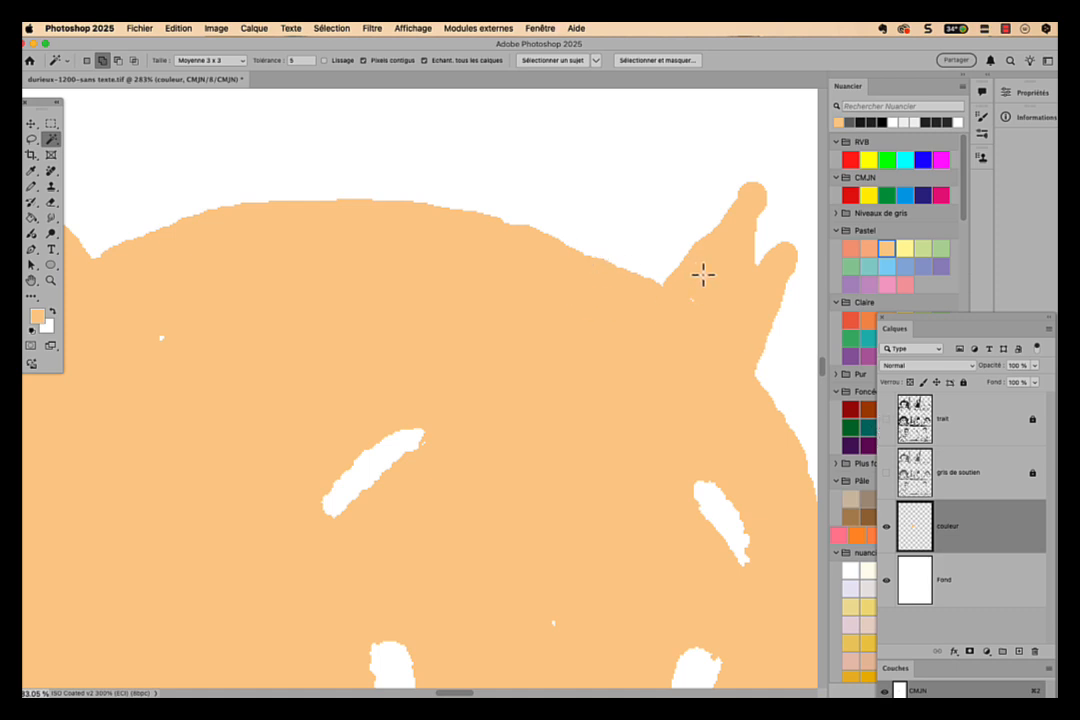
pyautogui.press('super+0')
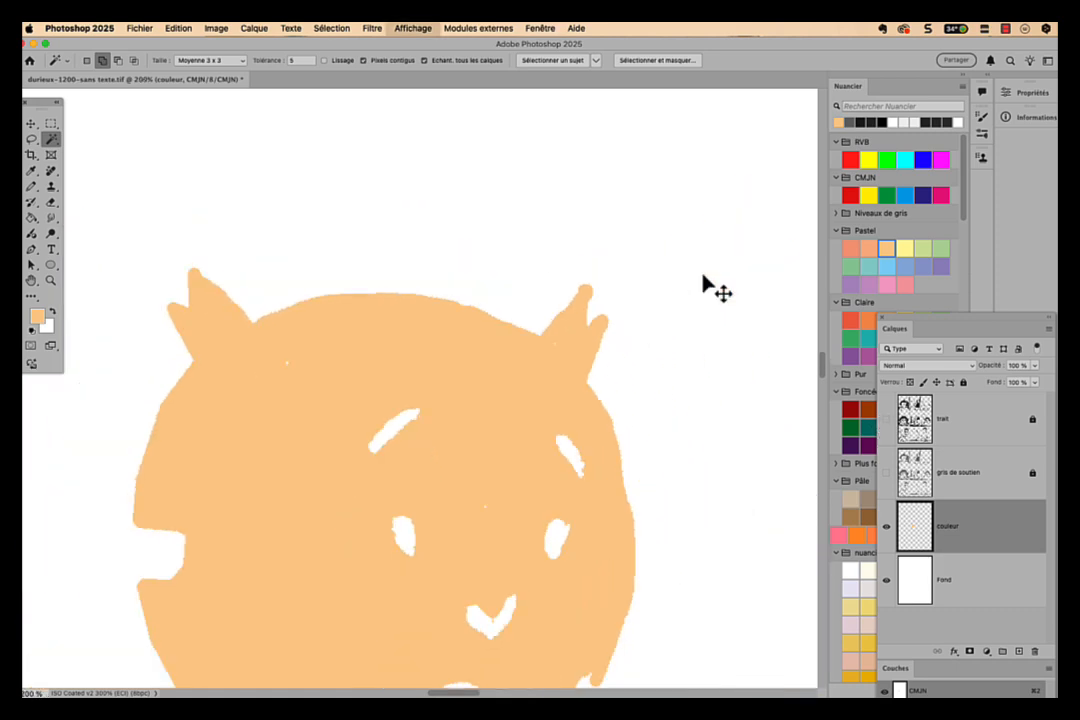
pyautogui.moveTo(886, 420); pyautogui.dragTo(886, 474)
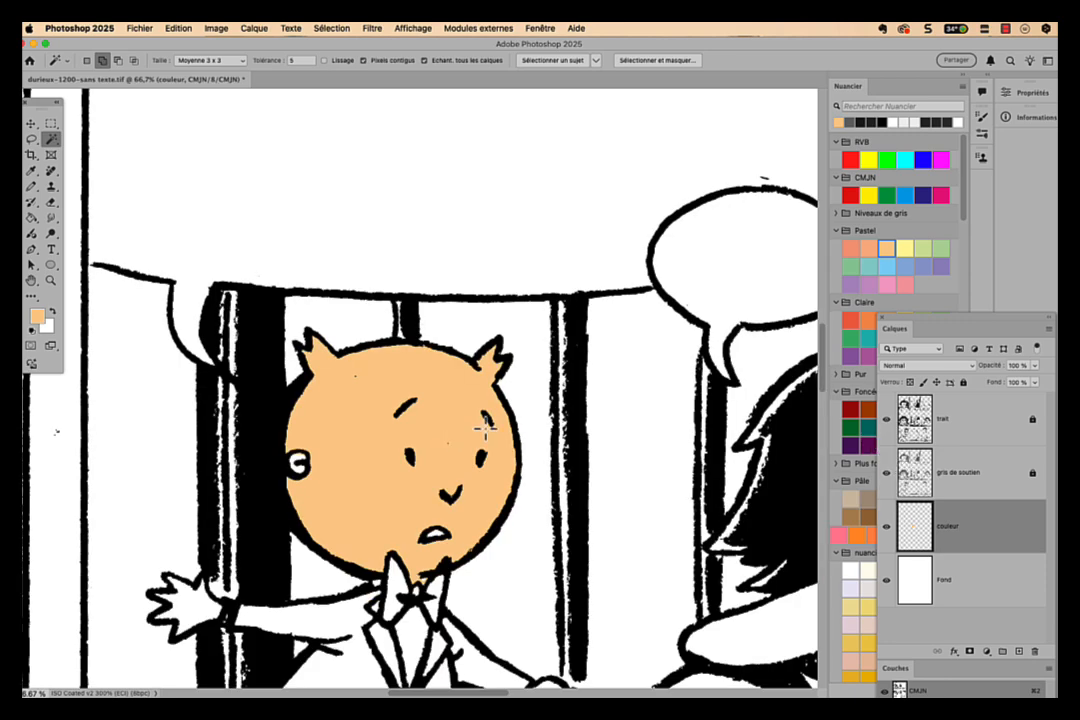
pyautogui.scroll(-3, 484, 428)
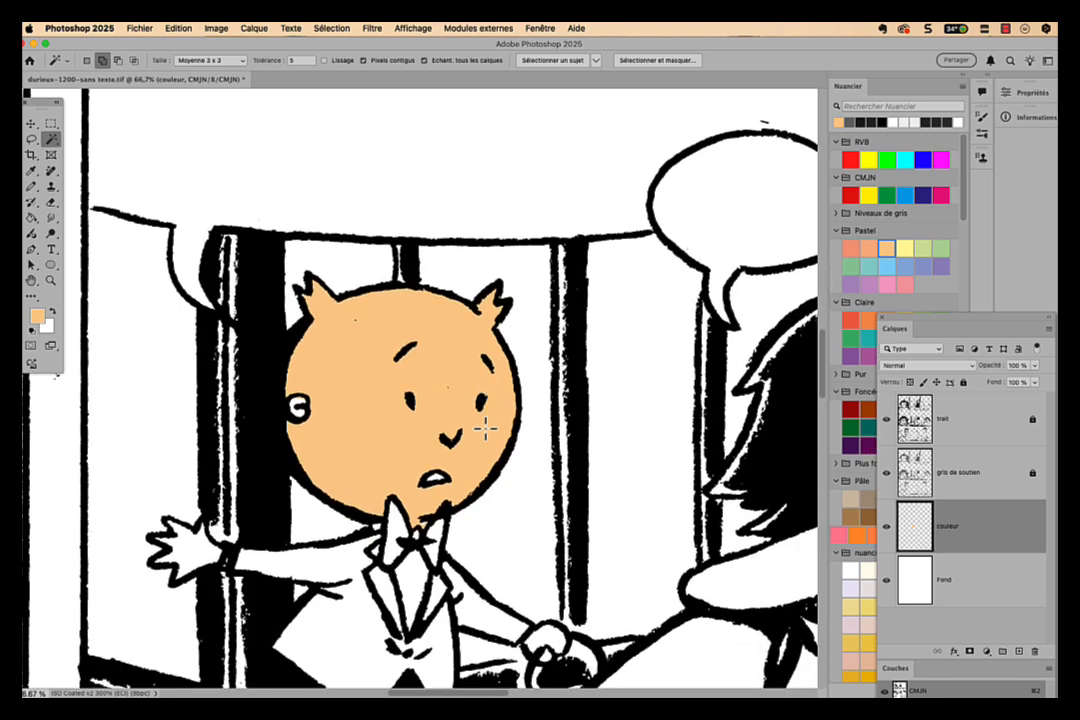